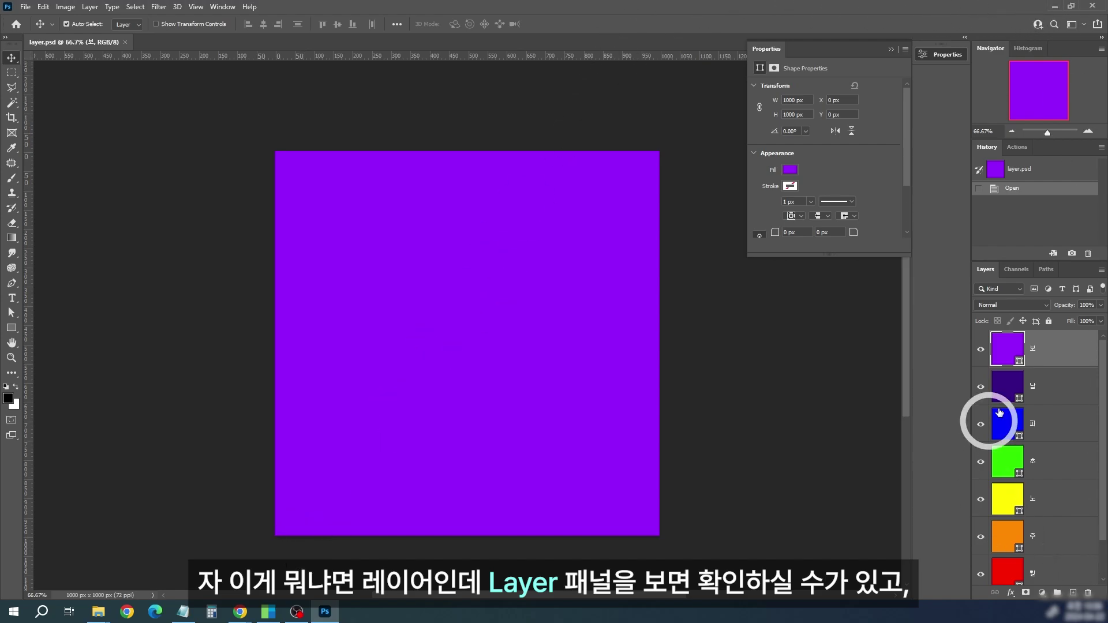
# Look through the layer list, switch to the layer diagram in Figma and nudge the purple sheet in the lower stack.
pyautogui.moveTo(1105, 416); pyautogui.dragTo(1107, 488)
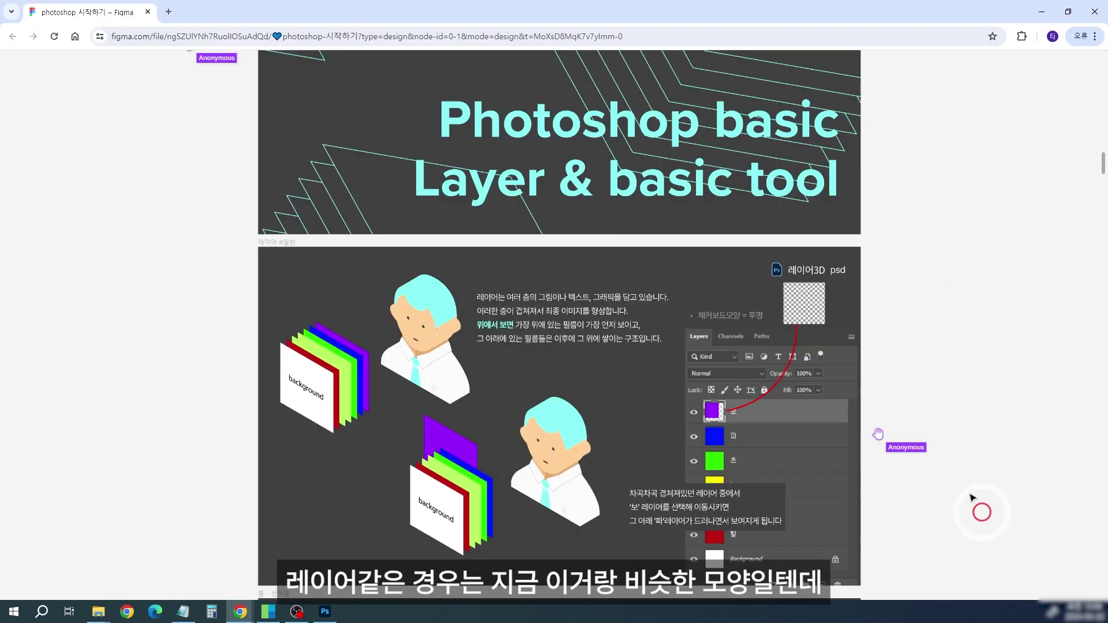
pyautogui.scroll(3, 825, 571)
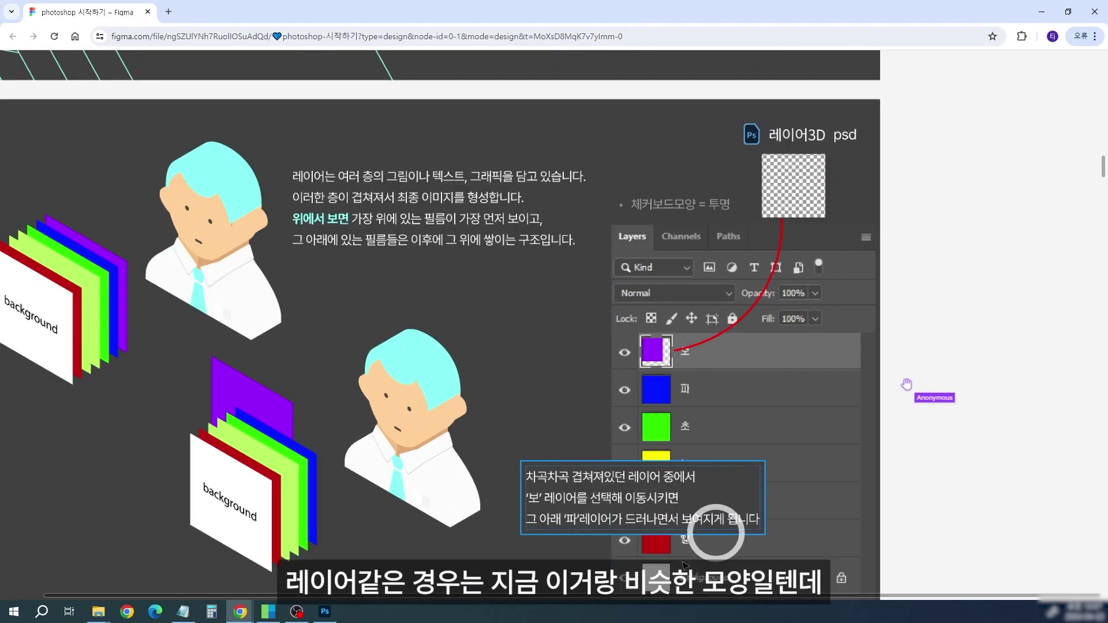
pyautogui.moveTo(692, 460); pyautogui.dragTo(827, 435)
pyautogui.scroll(1, 936, 522)
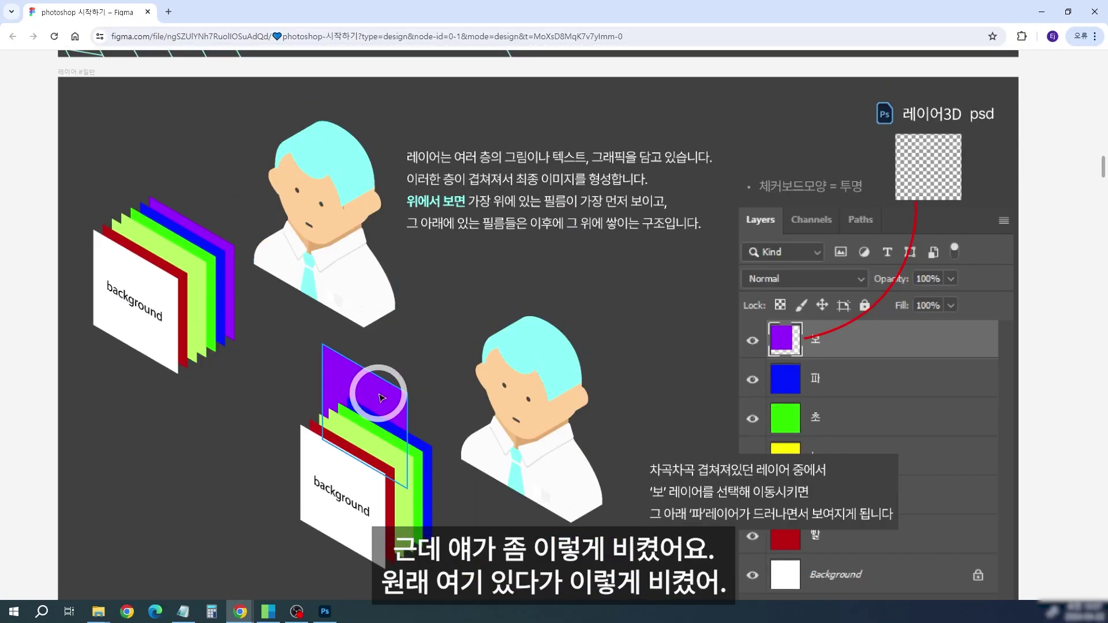
pyautogui.moveTo(413, 429); pyautogui.dragTo(387, 405)
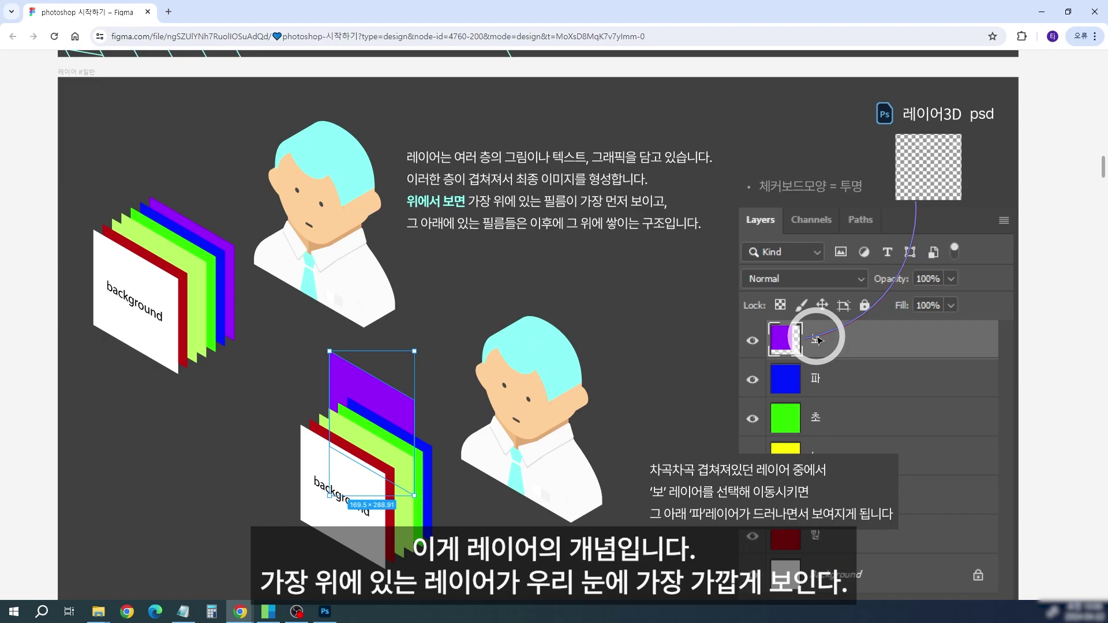
# Switch back to Photoshop and compare the tool options of the Eyedropper, Marquee, Brush, healing, Clone Stamp, History Brush, Eraser and Sponge tools.
pyautogui.scroll(-10, 819, 340)
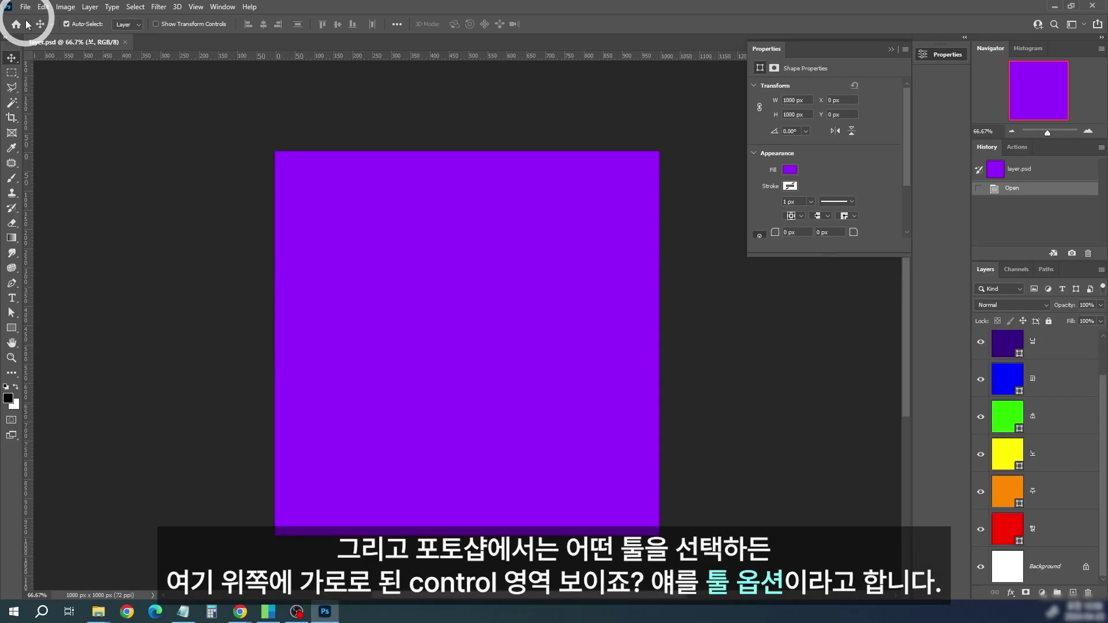
pyautogui.click(12, 147)
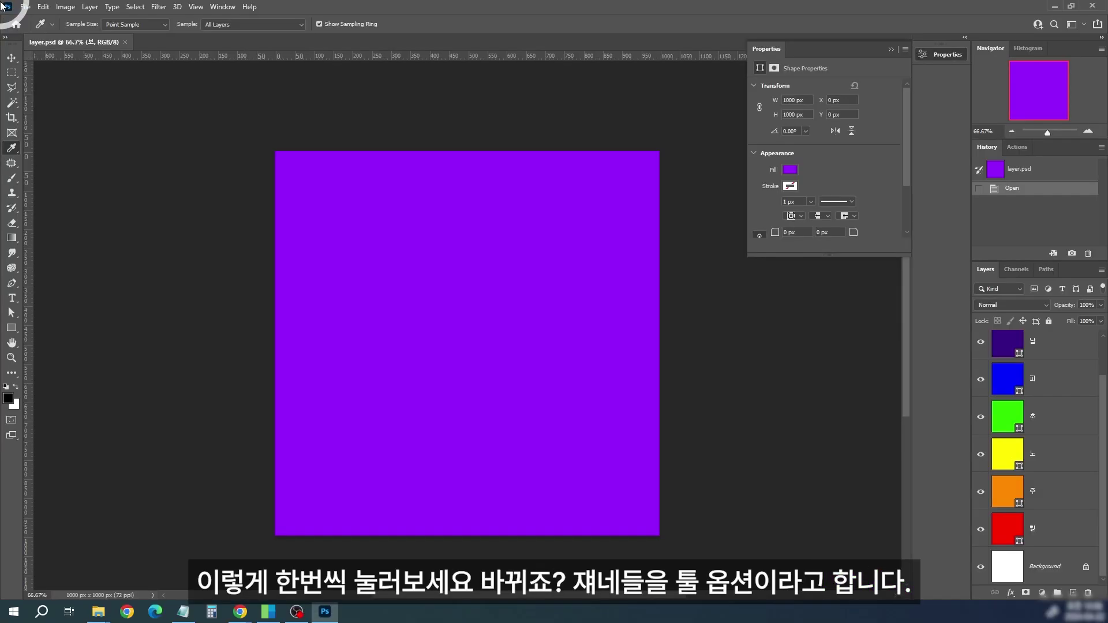
pyautogui.click(12, 72)
pyautogui.click(13, 178)
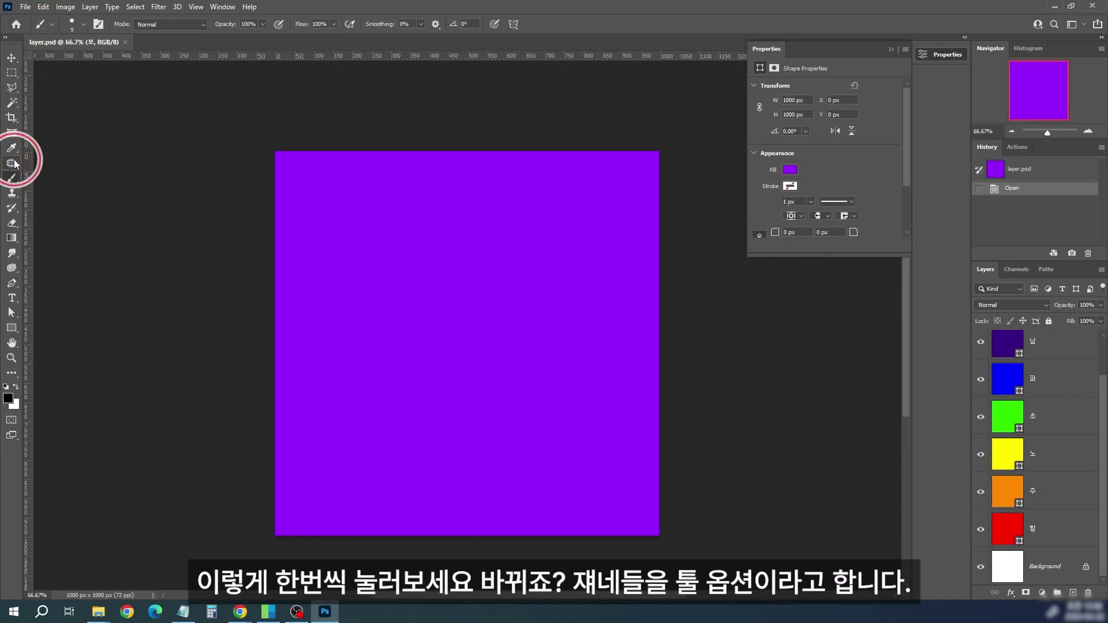
pyautogui.click(14, 161)
pyautogui.click(12, 195)
pyautogui.click(15, 211)
pyautogui.click(16, 225)
pyautogui.click(12, 267)
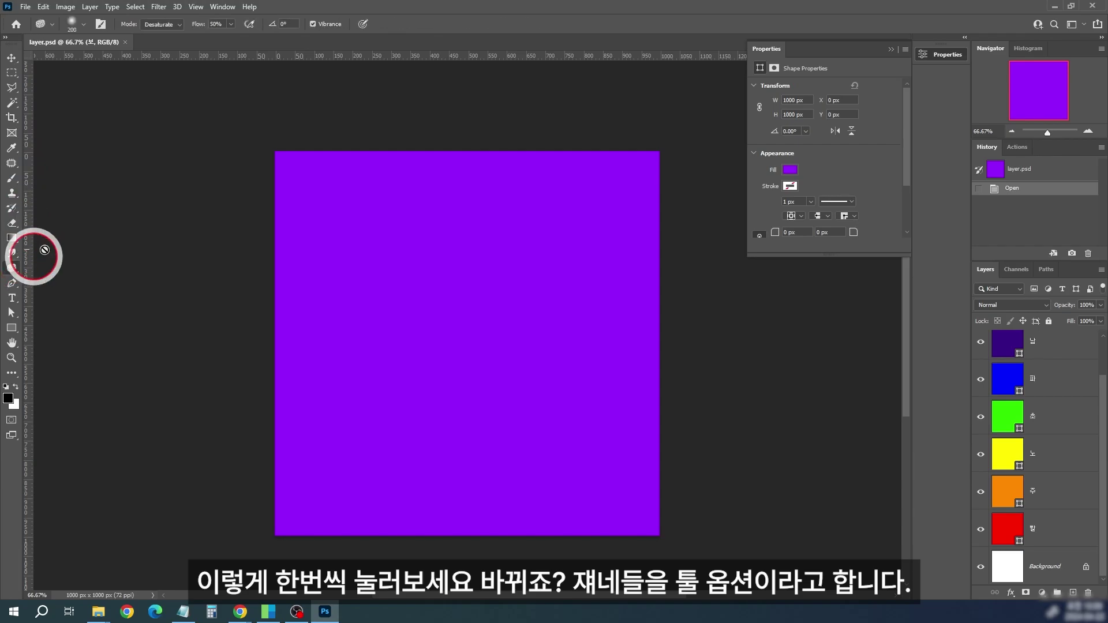
# Check the Options entry in the list of available workspace windows, leaving its setting as it is.
pyautogui.click(215, 7)
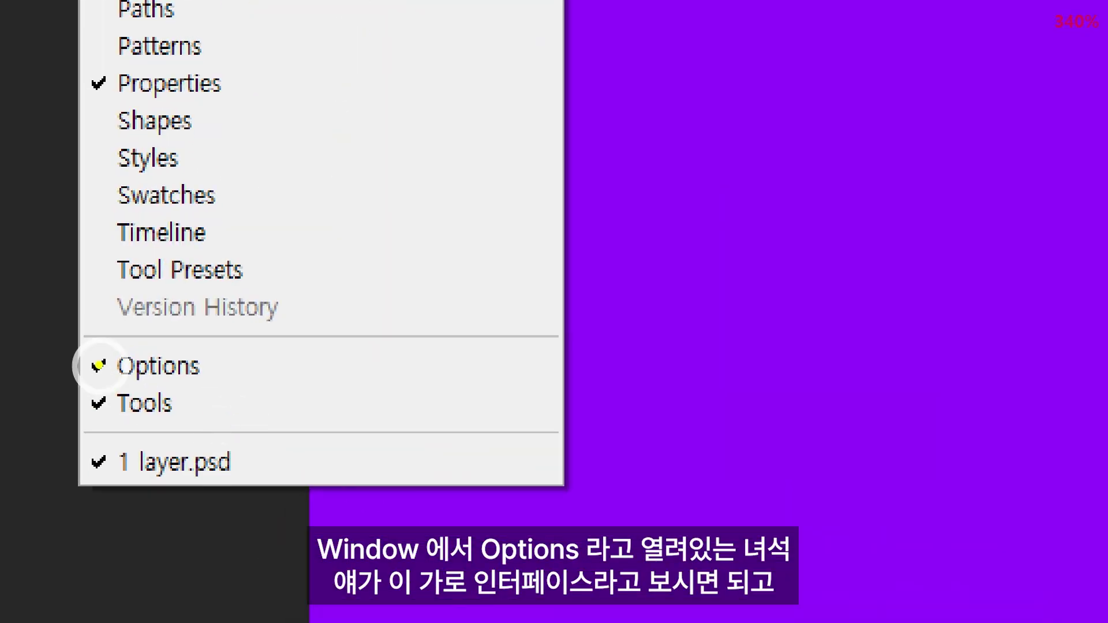
pyautogui.moveTo(134, 364); pyautogui.dragTo(552, 375)
pyautogui.press('Escape')
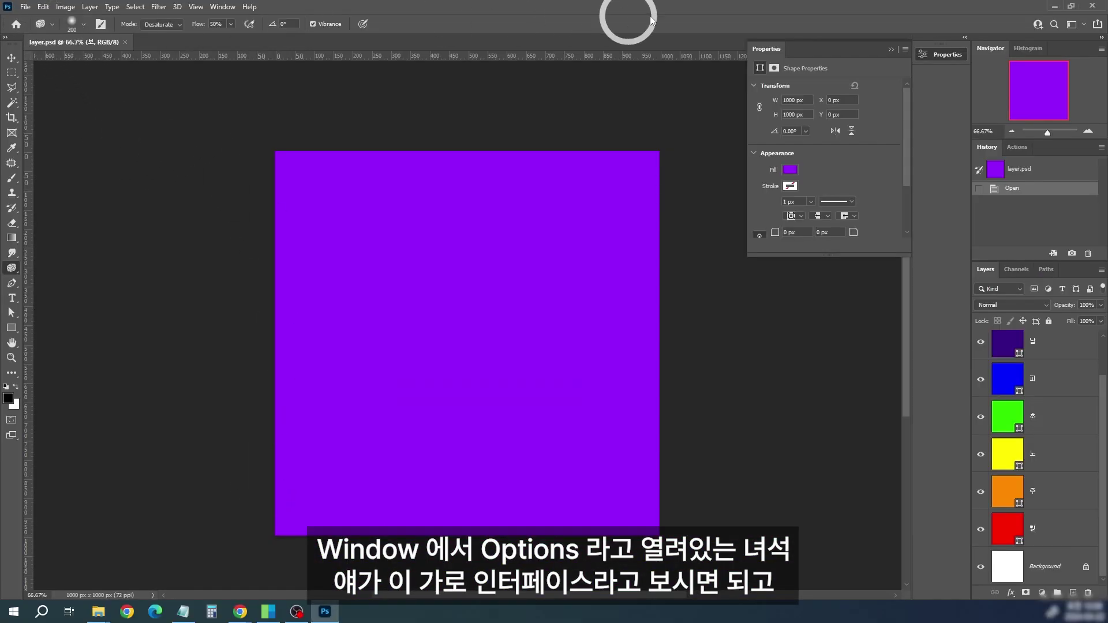
# Activate the Move tool with Auto-Select on and deselect all layers by picking the empty area outside the canvas.
pyautogui.click(11, 57)
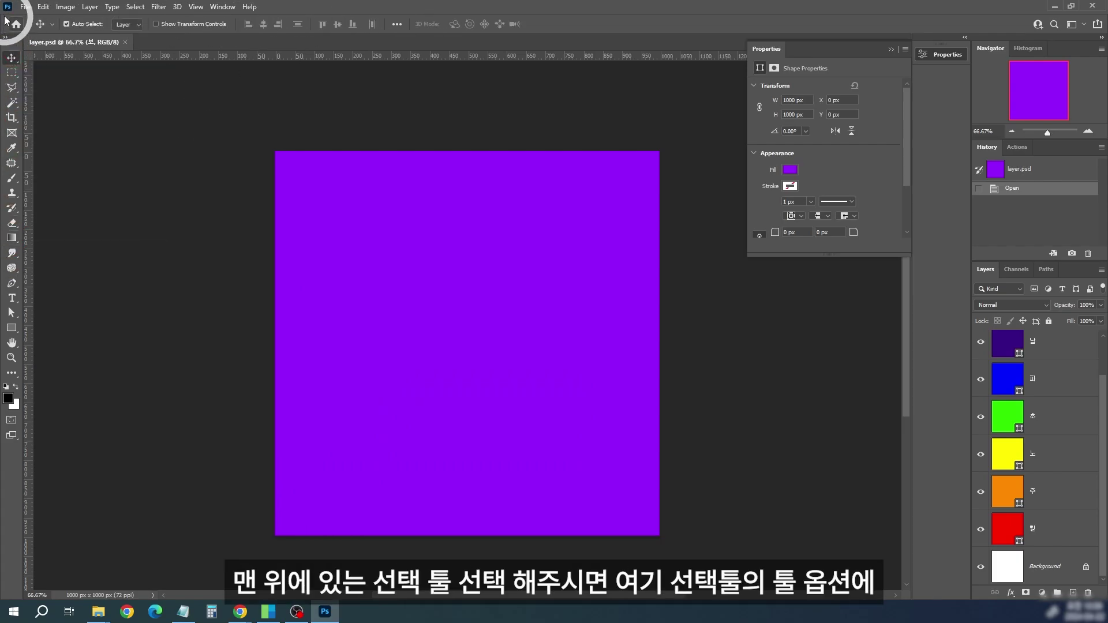
pyautogui.click(614, 5)
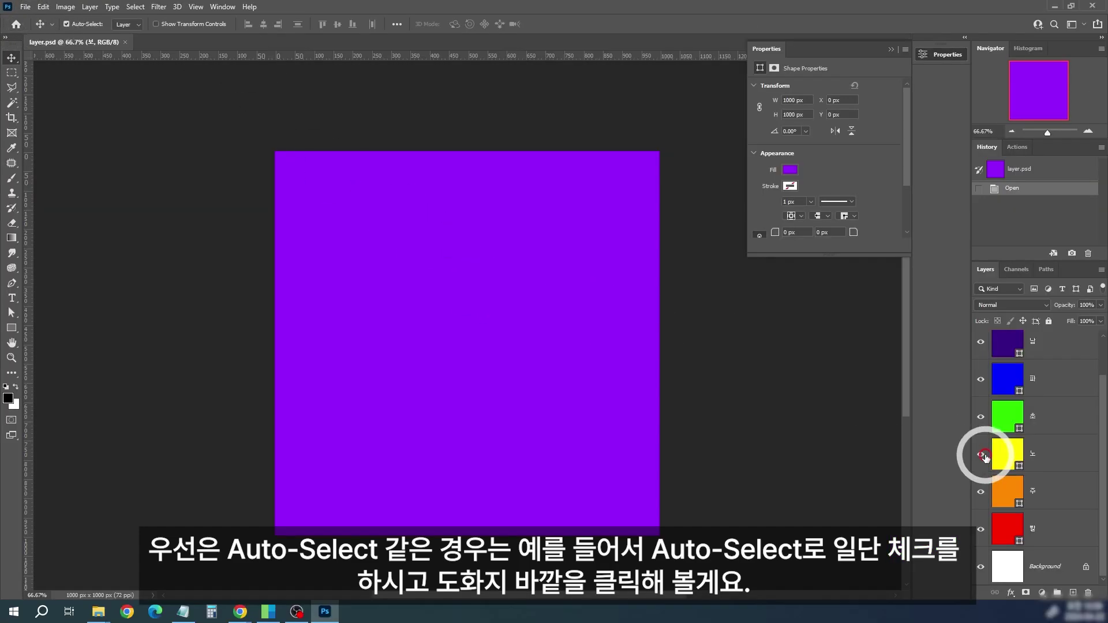
pyautogui.scroll(1, 989, 452)
pyautogui.click(750, 344)
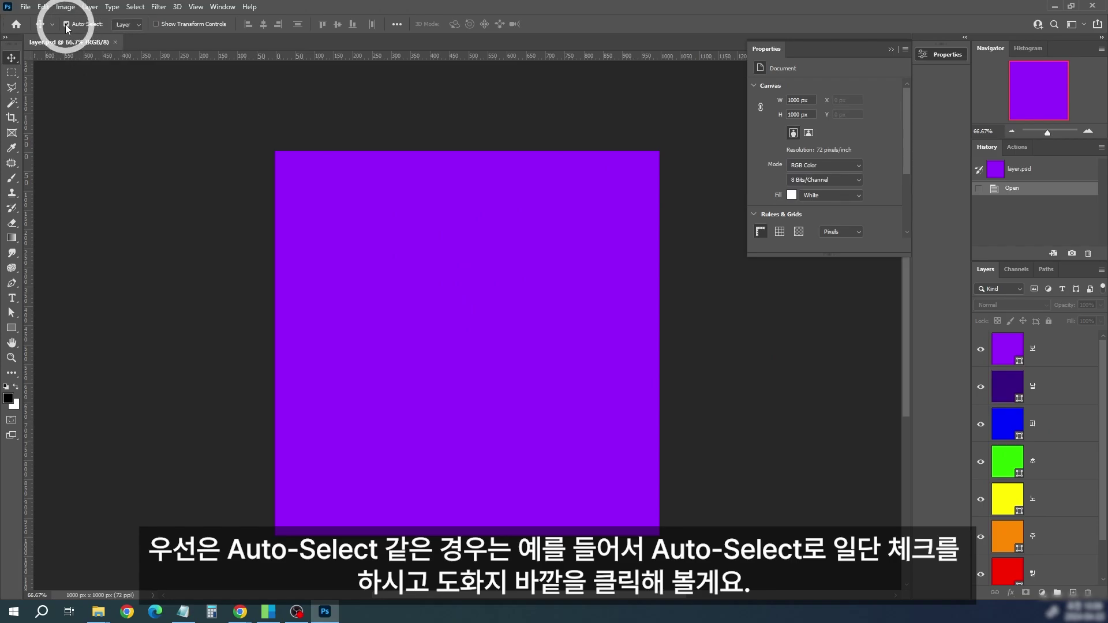
pyautogui.click(732, 314)
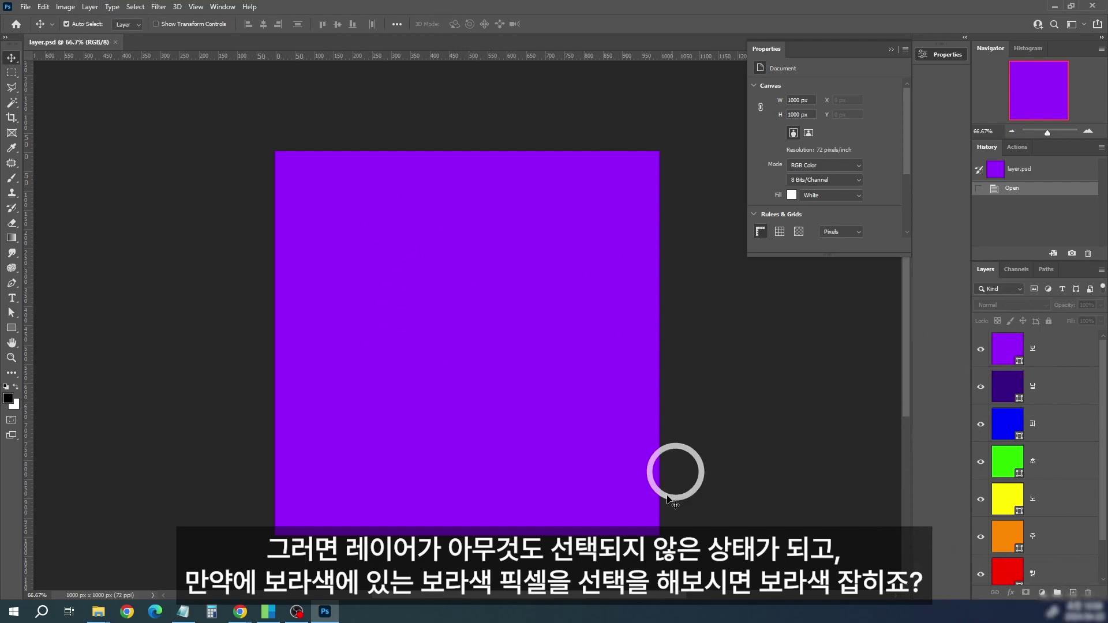
# Select the purple layer by picking its pixels on the canvas, and point out the Auto-Select target option Layer.
pyautogui.click(515, 409)
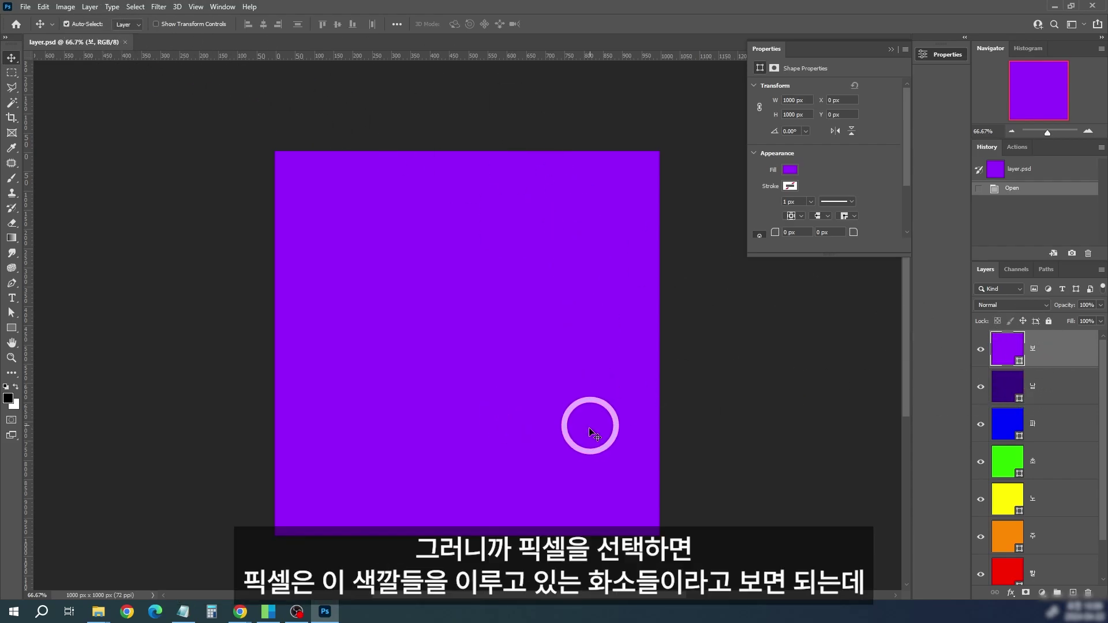
pyautogui.moveTo(645, 297)
pyautogui.mouseDown()
pyautogui.moveTo(653, 404)
pyautogui.moveTo(646, 309)
pyautogui.mouseUp()
pyautogui.press('e')
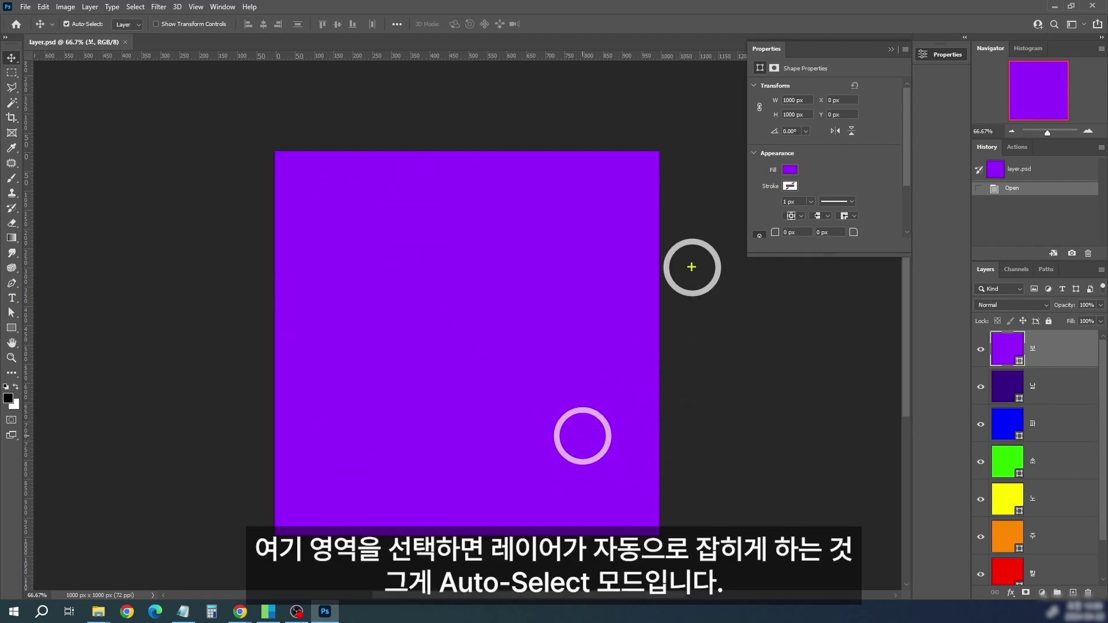
pyautogui.moveTo(1023, 315); pyautogui.dragTo(1076, 300)
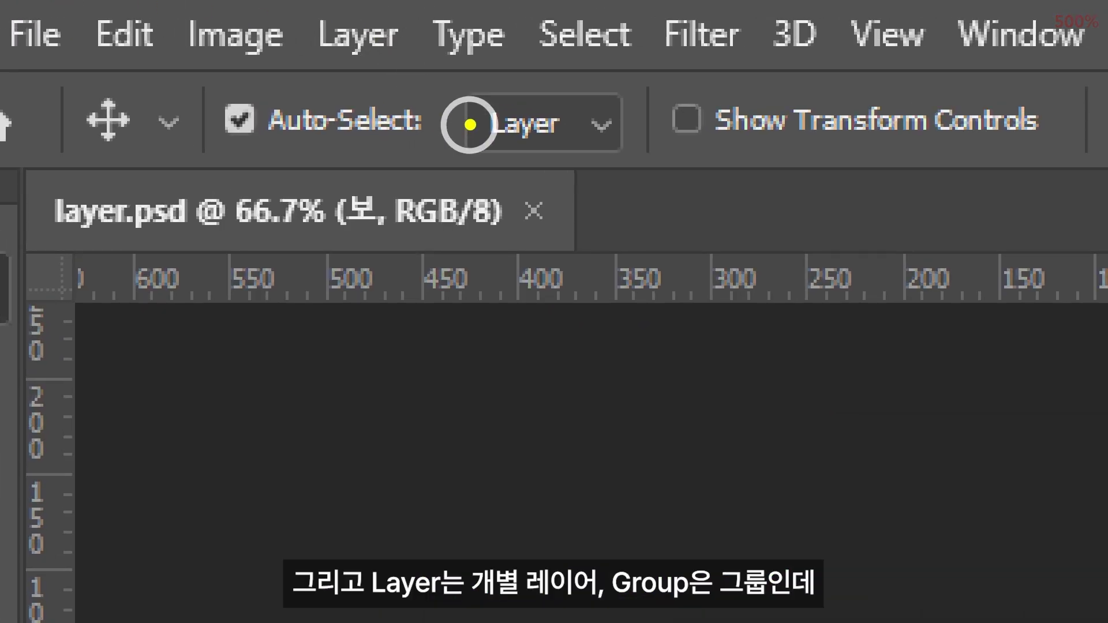
pyautogui.moveTo(635, 155); pyautogui.dragTo(556, 98)
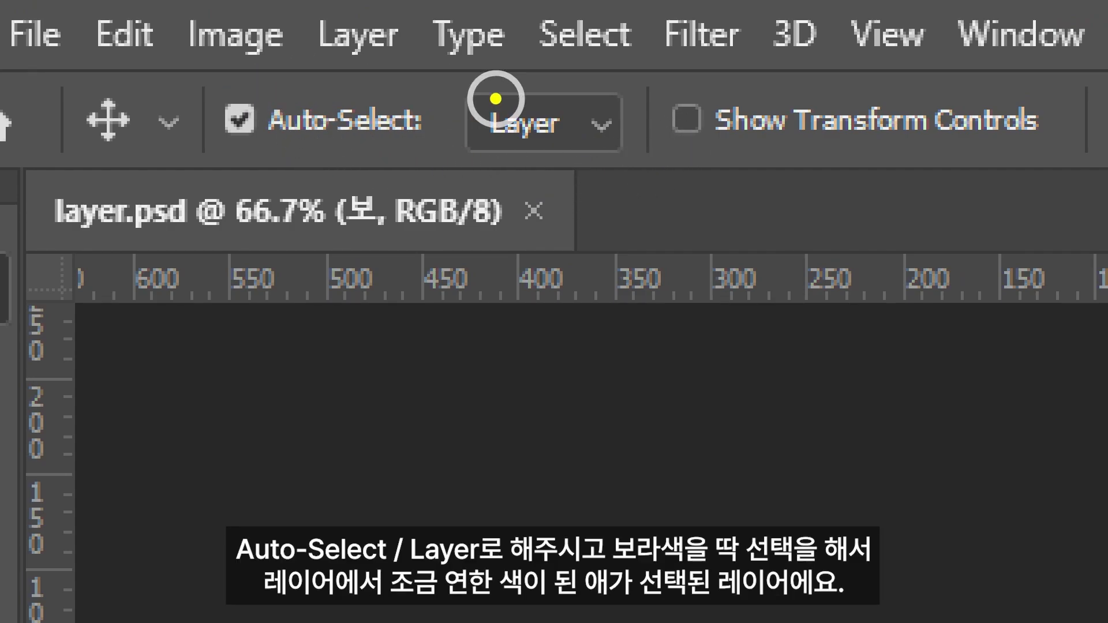
pyautogui.press('Escape')
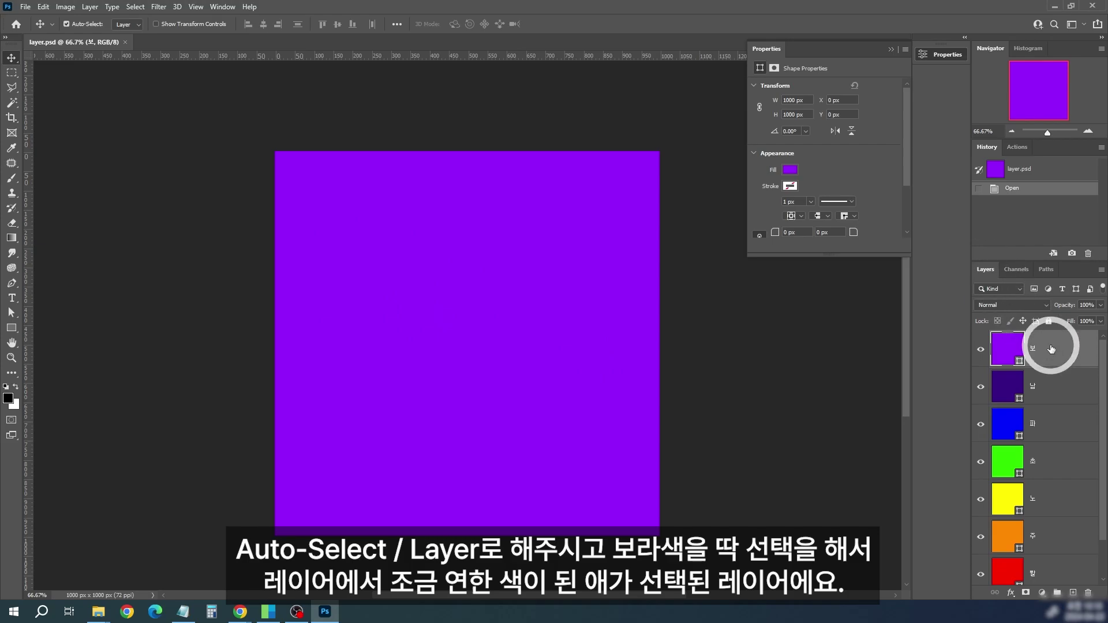
# Magnify the layer list and annotate the highlighted purple layer with the text "선택된 레이어", then clear the annotation.
pyautogui.scroll(14, 1106, 354)
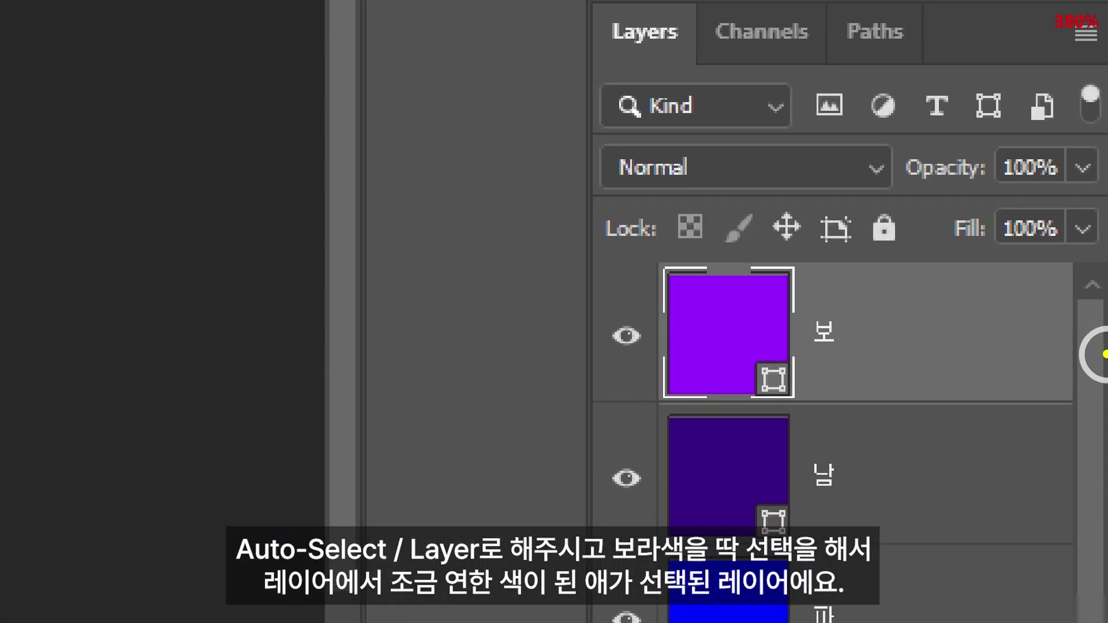
pyautogui.scroll(-1, 1106, 354)
pyautogui.press('t')
pyautogui.click(826, 271)
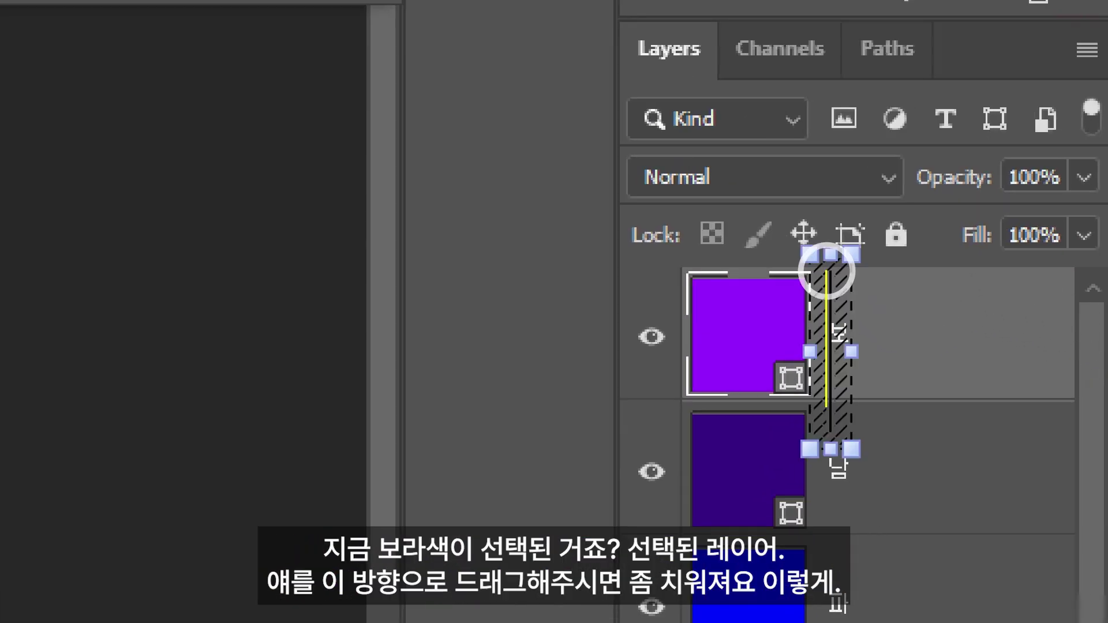
pyautogui.write('선택')
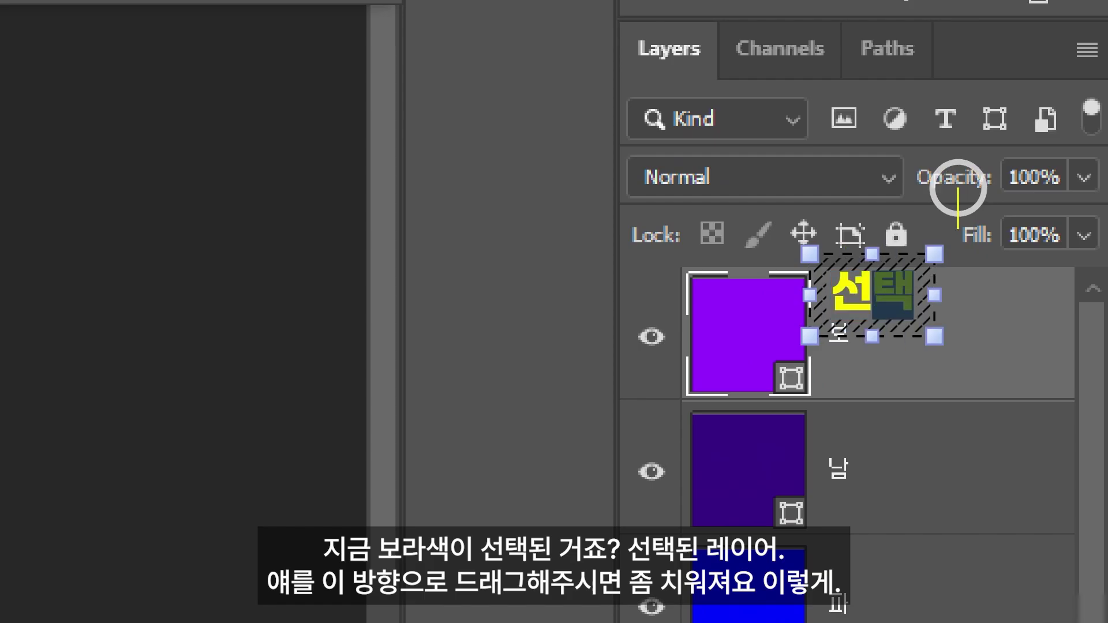
pyautogui.write('된 레이어')
pyautogui.press('Escape')
pyautogui.press('Escape')
# Move the purple layer up and left on the canvas to about X -309 px, Y -285 px.
pyautogui.moveTo(542, 425); pyautogui.dragTo(429, 302)
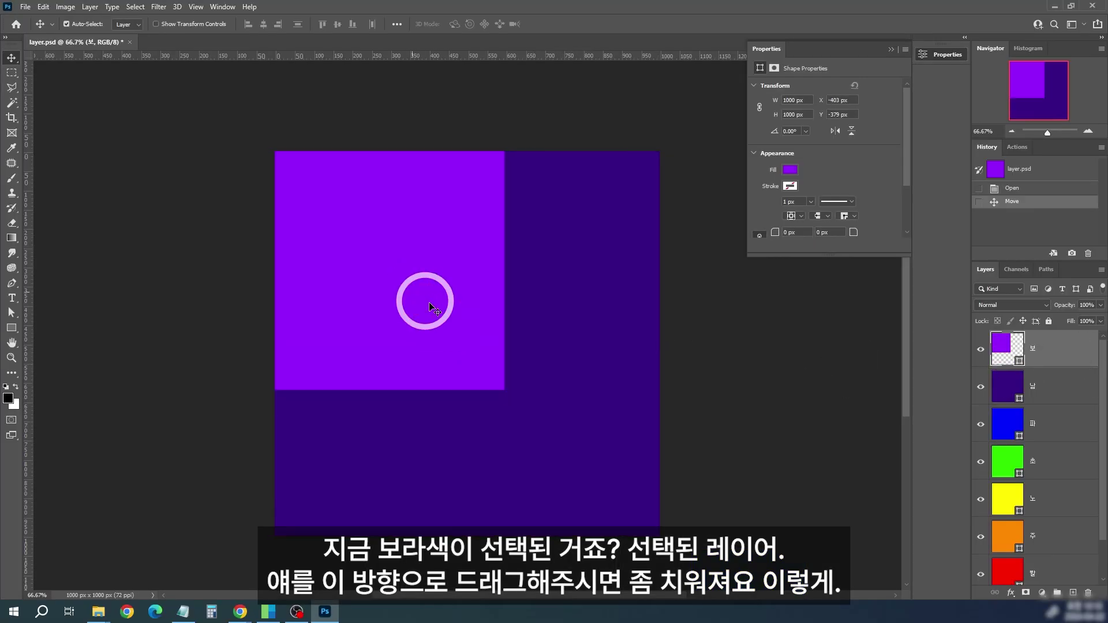
pyautogui.moveTo(485, 347); pyautogui.dragTo(531, 371)
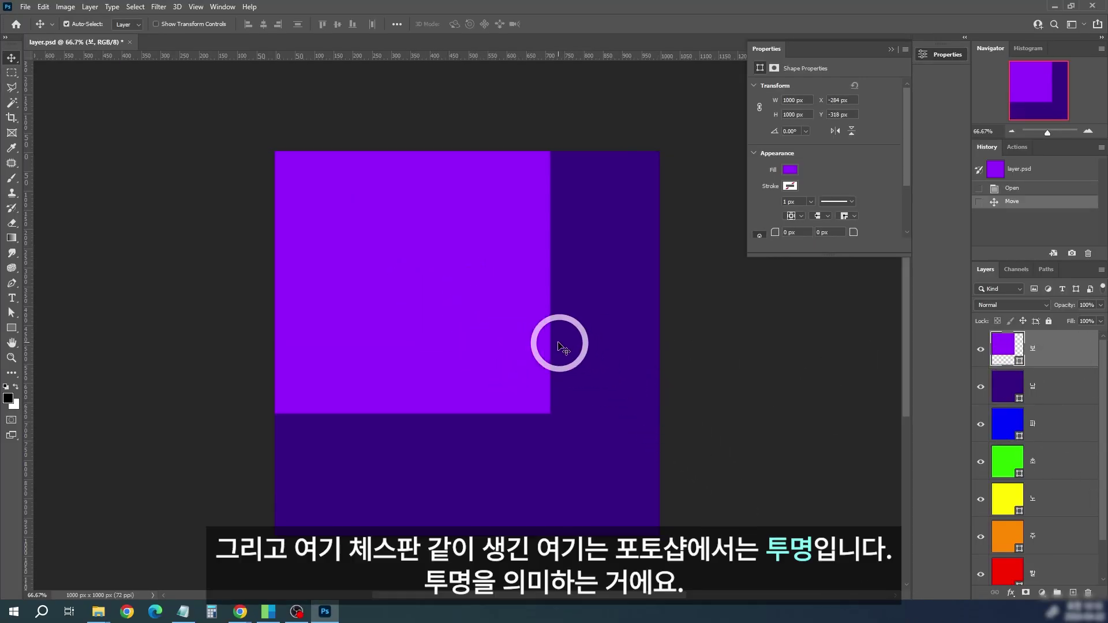
pyautogui.moveTo(533, 330); pyautogui.dragTo(522, 343)
# Magnify the purple layer's thumbnail and outline its checkerboard areas to examine how transparency is shown.
pyautogui.hotkey('ctrl', '1')
pyautogui.moveTo(636, 198)
pyautogui.mouseDown()
pyautogui.moveTo(694, 356)
pyautogui.moveTo(539, 323)
pyautogui.mouseUp()
pyautogui.hotkey('ctrl', 'z')
pyautogui.hotkey('ctrl', 'z')
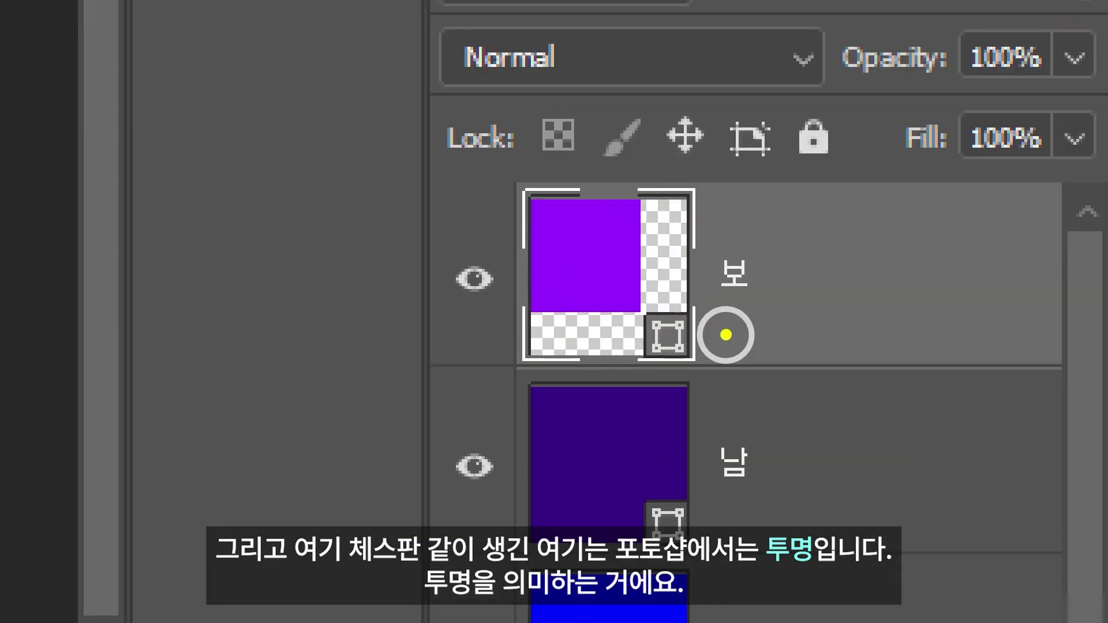
pyautogui.moveTo(667, 237)
pyautogui.mouseDown()
pyautogui.moveTo(652, 203)
pyautogui.moveTo(687, 346)
pyautogui.moveTo(529, 318)
pyautogui.mouseUp()
pyautogui.hotkey('ctrl', 'z')
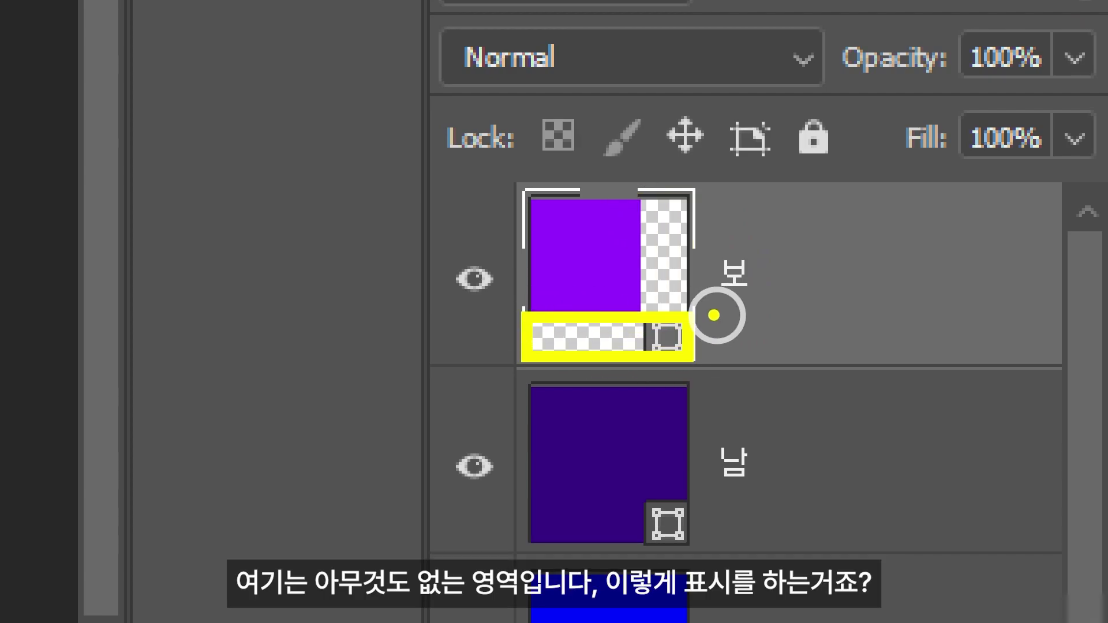
pyautogui.moveTo(697, 315); pyautogui.dragTo(646, 199)
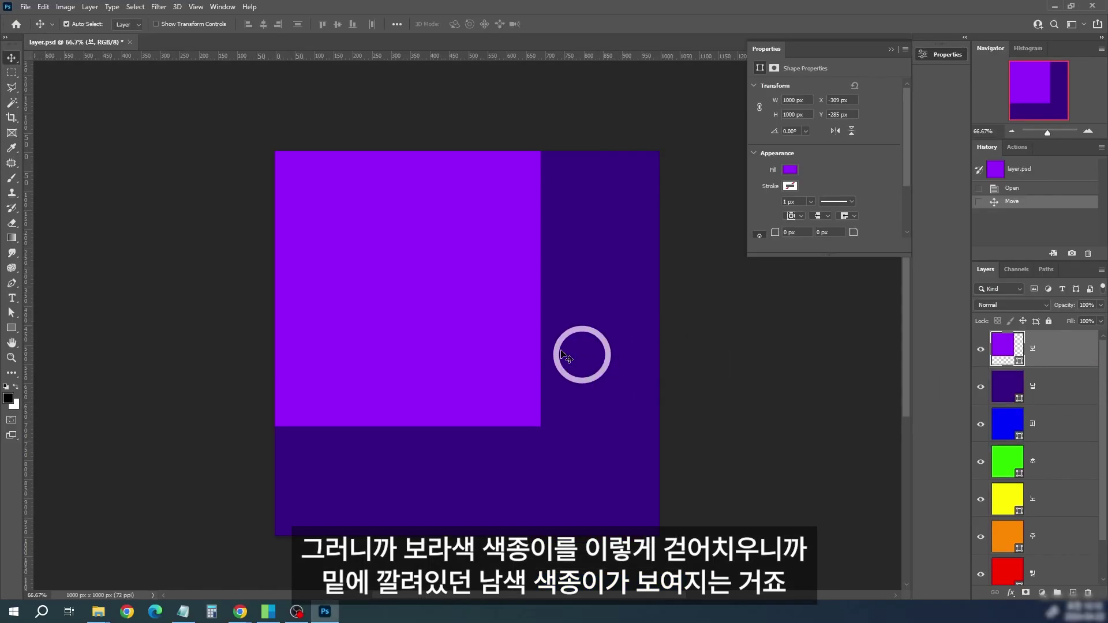
# Move the purple layer further toward the canvas's upper-left corner, to X -500 px, Y -500 px.
pyautogui.moveTo(581, 358); pyautogui.dragTo(465, 324)
pyautogui.moveTo(490, 308); pyautogui.dragTo(511, 316)
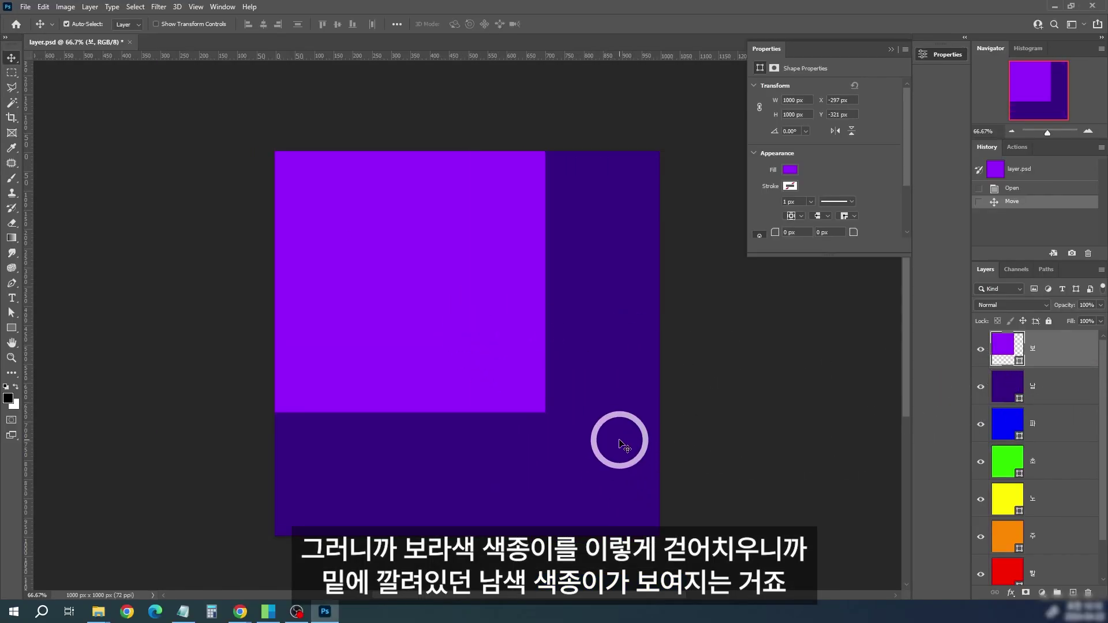
pyautogui.moveTo(516, 365); pyautogui.dragTo(438, 297)
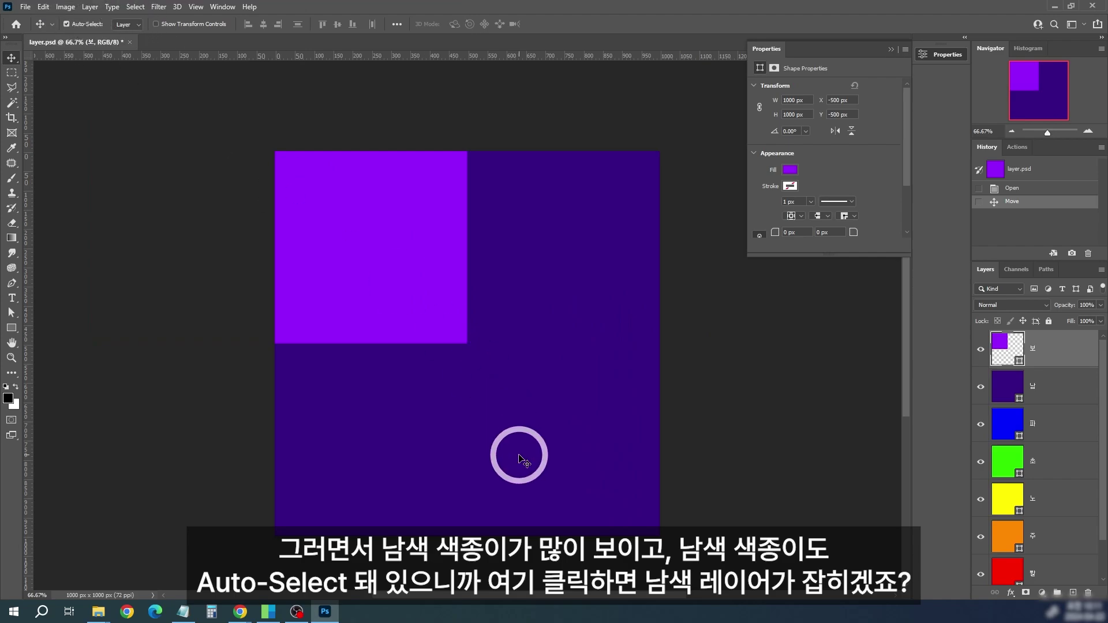
# Shift the navy layer about 328 px left and 326 px up, and the blue, green and yellow layers by progressively smaller amounts.
pyautogui.click(564, 390)
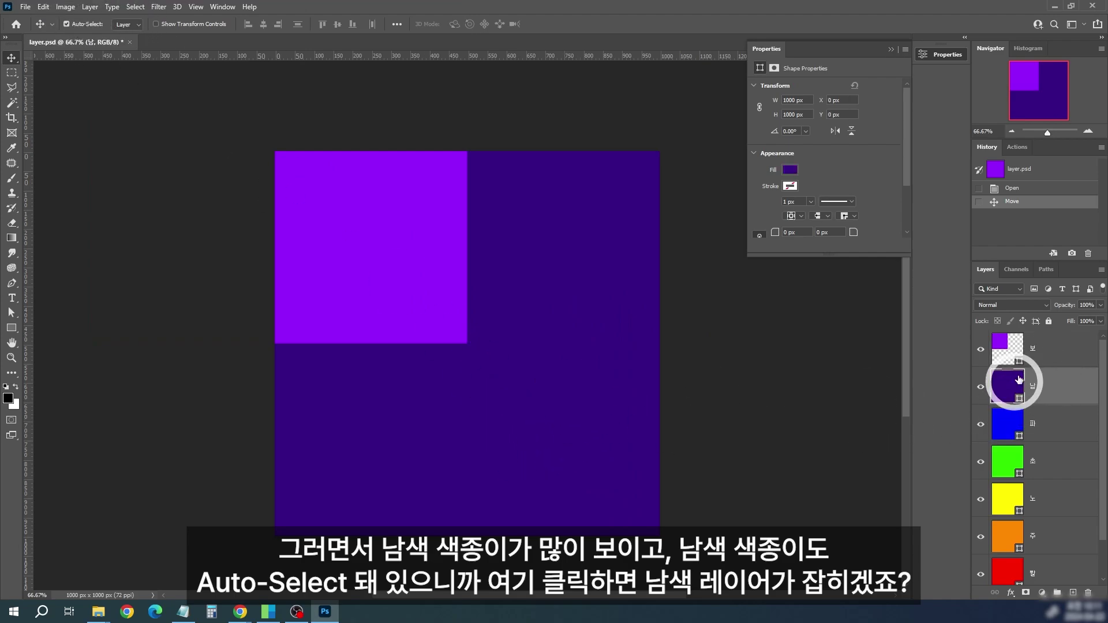
pyautogui.moveTo(600, 488); pyautogui.dragTo(477, 364)
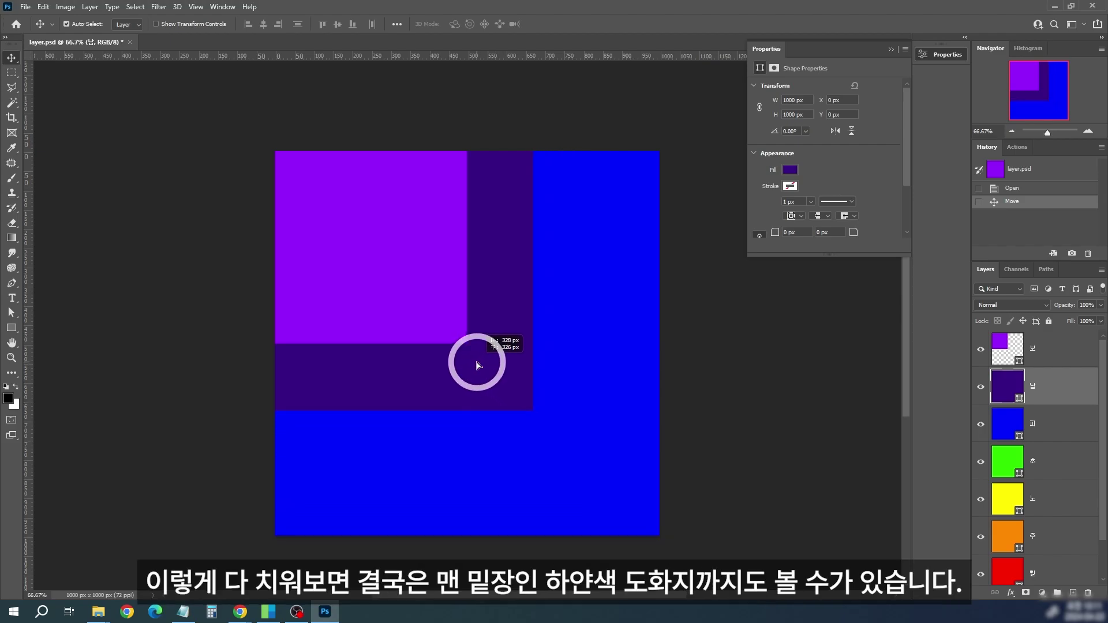
pyautogui.moveTo(547, 463); pyautogui.dragTo(487, 388)
pyautogui.moveTo(613, 487); pyautogui.dragTo(564, 440)
pyautogui.moveTo(630, 490); pyautogui.dragTo(611, 469)
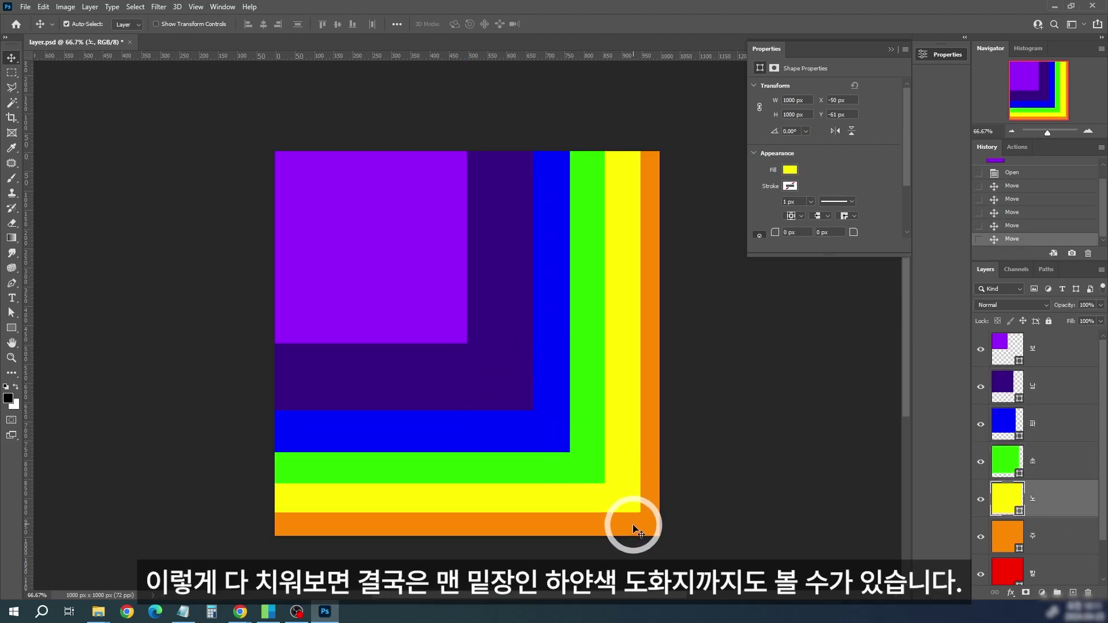
# Shift the yellow, orange and red layers up and left to expose the white background beneath the colored bands.
pyautogui.moveTo(633, 527); pyautogui.dragTo(622, 511)
pyautogui.moveTo(625, 492); pyautogui.dragTo(608, 472)
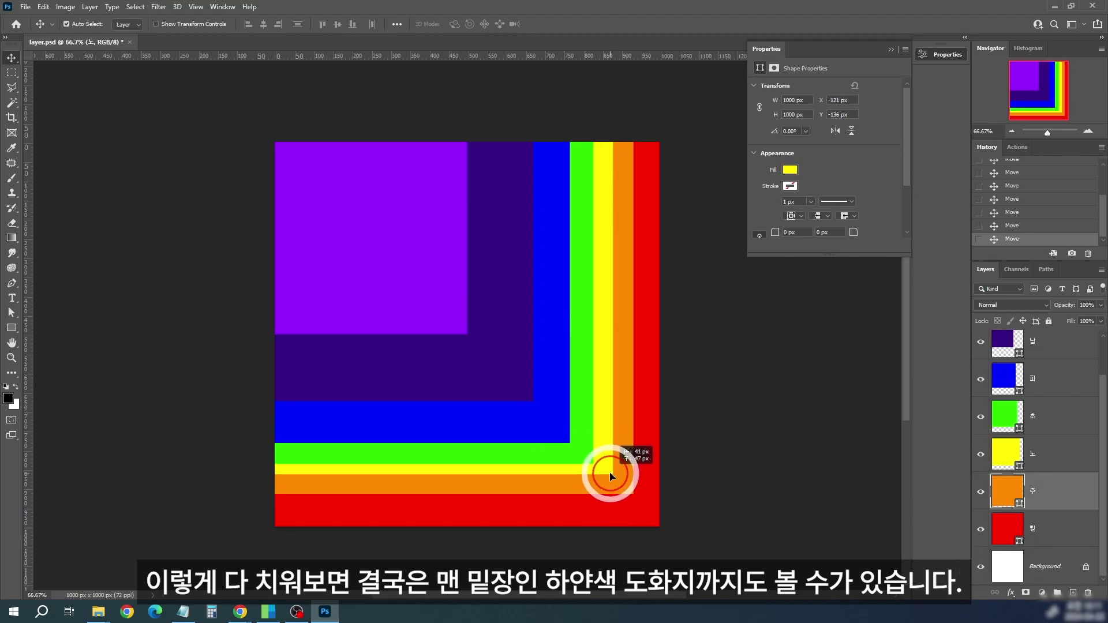
pyautogui.moveTo(643, 513); pyautogui.dragTo(569, 445)
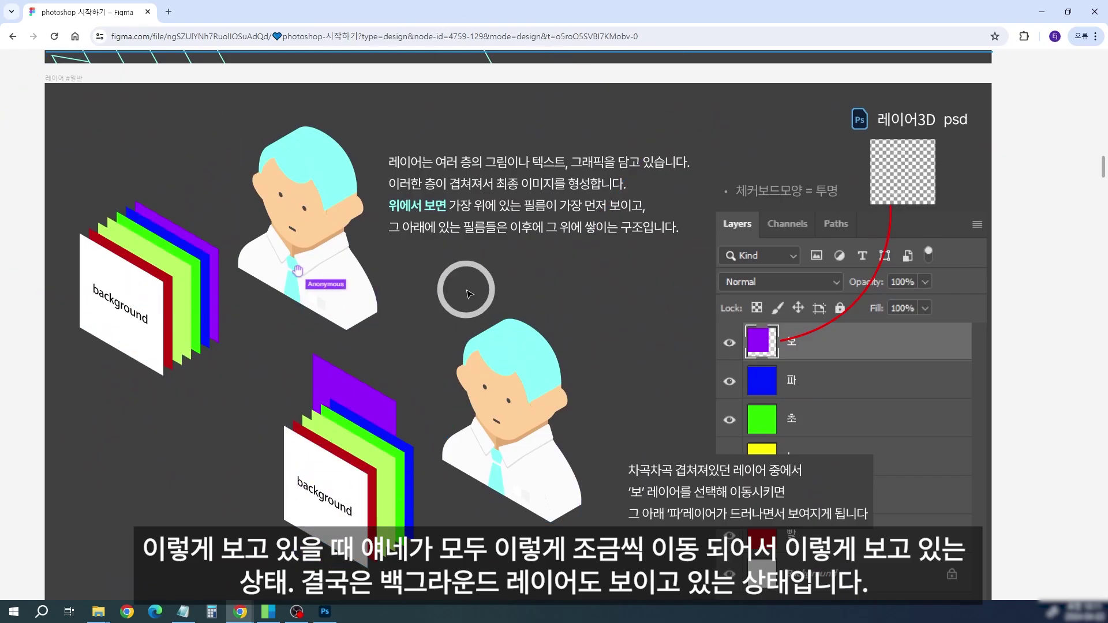
# Switch to the layer diagram in Figma and move the purple sheet up out of the lower stack.
pyautogui.scroll(1, 360, 474)
pyautogui.moveTo(397, 383); pyautogui.dragTo(375, 314)
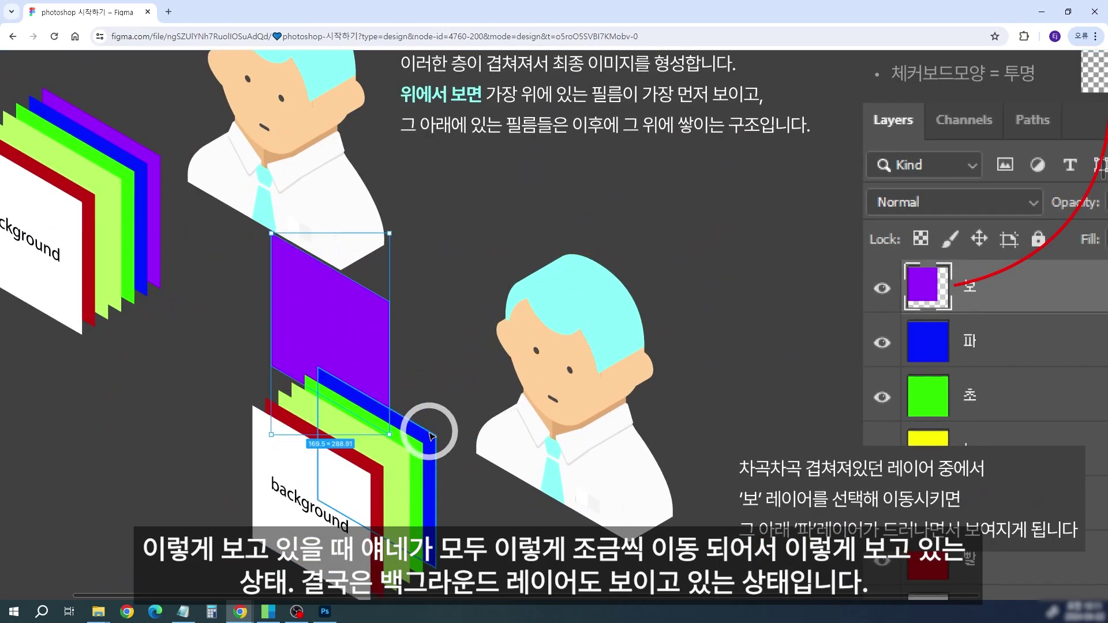
# Spread the blue, green, light-green, red and white background sheets of the lower stack into an even diagonal cascade below the purple sheet.
pyautogui.moveTo(425, 433); pyautogui.dragTo(407, 376)
pyautogui.moveTo(408, 375); pyautogui.dragTo(406, 372)
pyautogui.moveTo(362, 433); pyautogui.dragTo(386, 455)
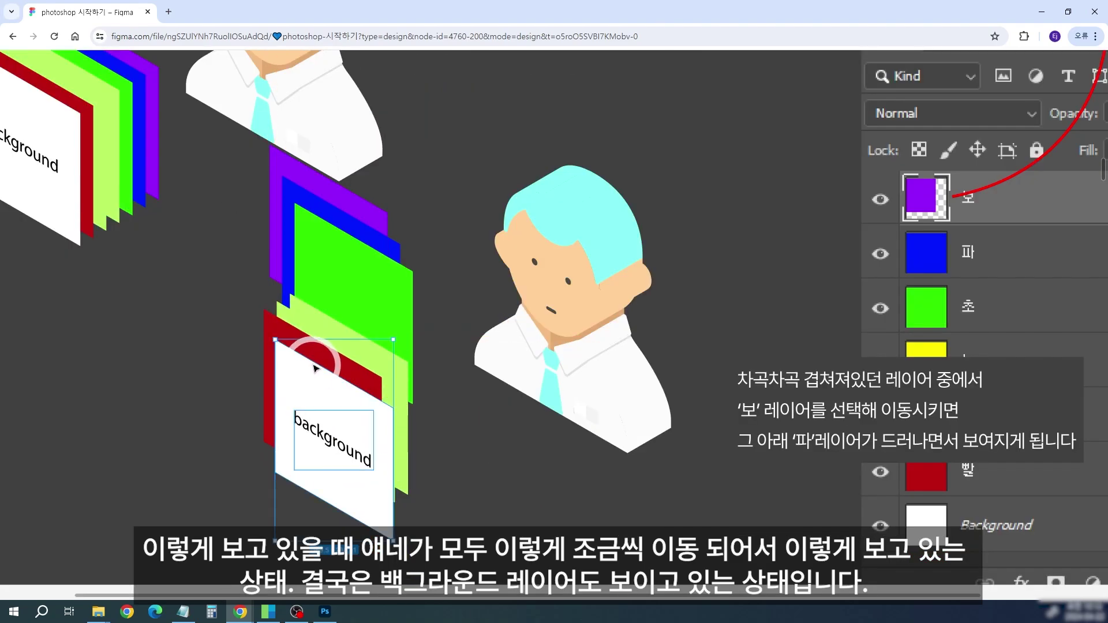
pyautogui.keyDown('shift'); pyautogui.click(327, 359); pyautogui.keyUp('shift')
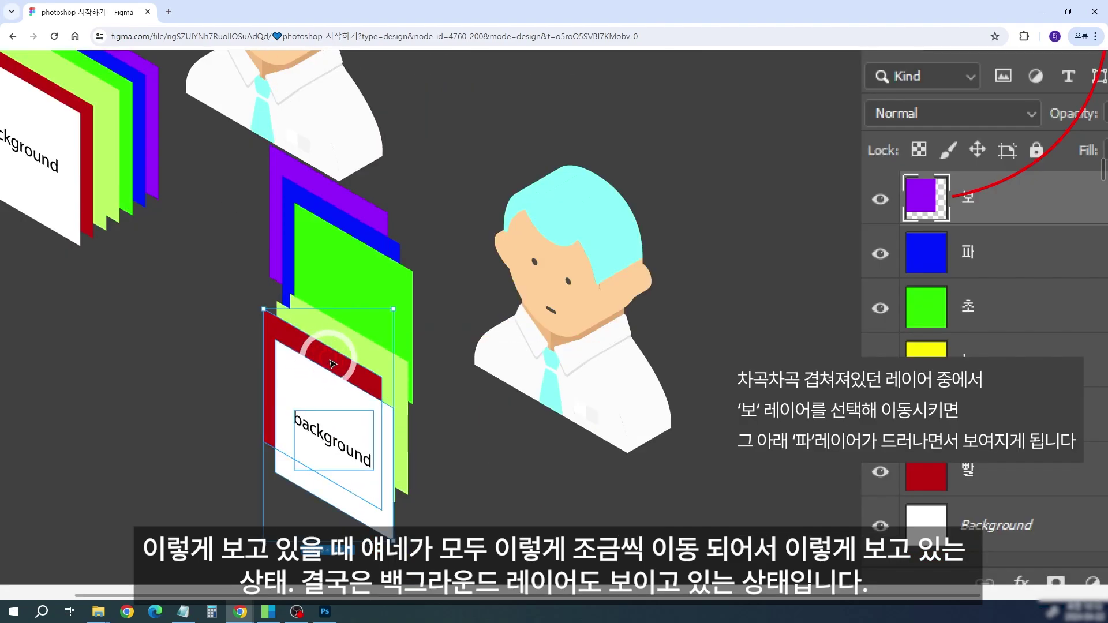
pyautogui.moveTo(327, 358); pyautogui.dragTo(314, 321)
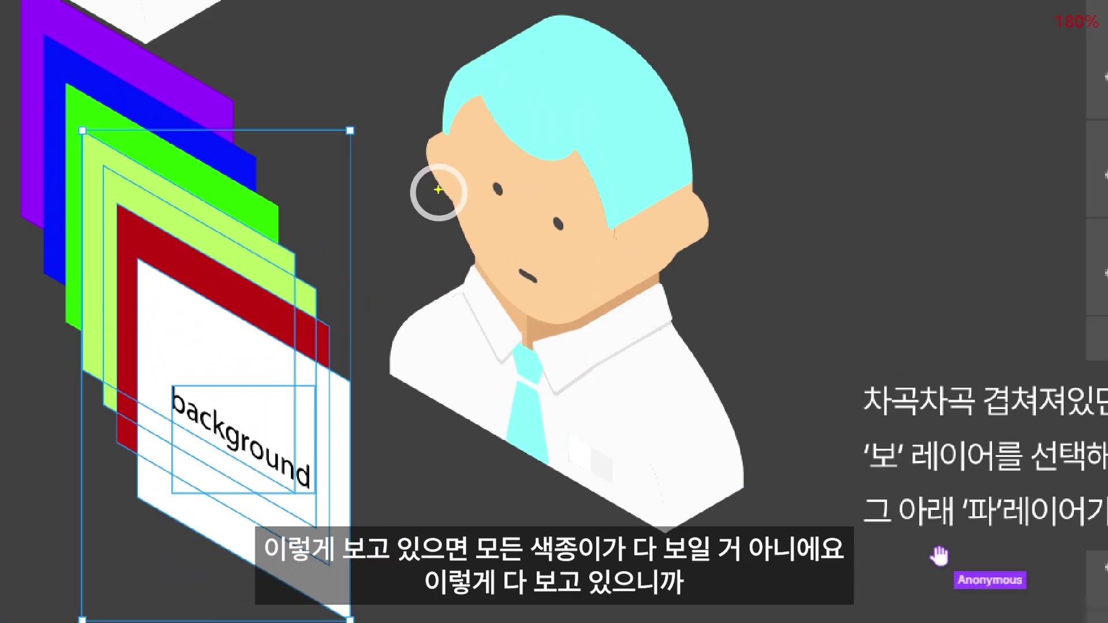
# Draw temporary arrows from the figures' faces toward their layer stacks to illustrate the two viewing directions.
pyautogui.moveTo(263, 82)
pyautogui.mouseDown()
pyautogui.moveTo(227, 69)
pyautogui.moveTo(406, 490)
pyautogui.moveTo(202, 62)
pyautogui.moveTo(192, 163)
pyautogui.mouseUp()
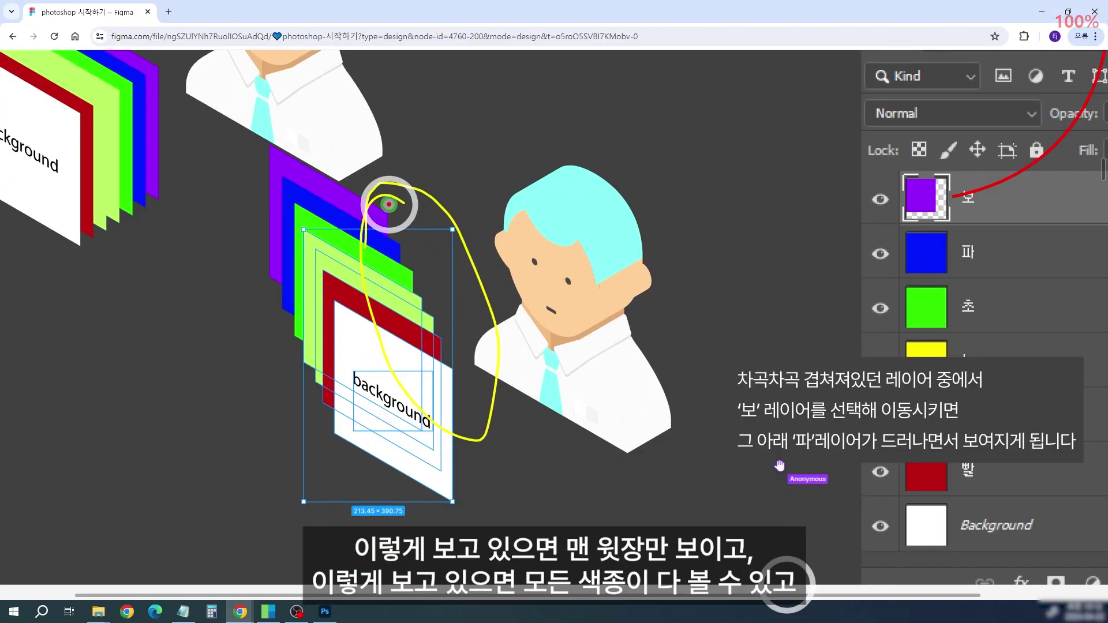
pyautogui.press('Escape')
pyautogui.moveTo(392, 199); pyautogui.dragTo(521, 364)
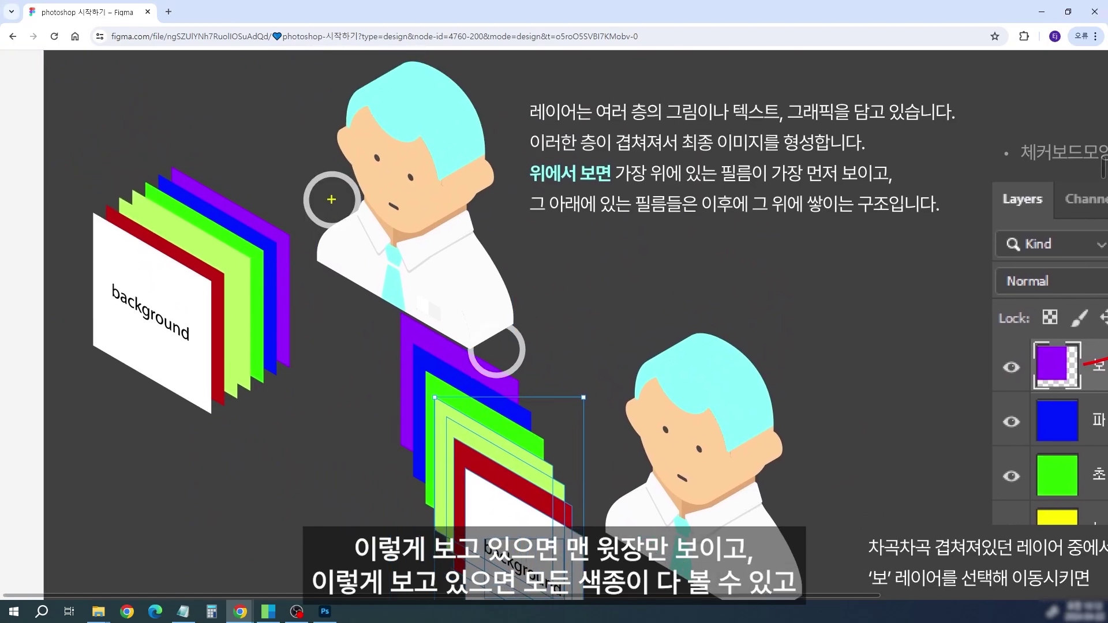
pyautogui.moveTo(376, 183); pyautogui.dragTo(265, 238)
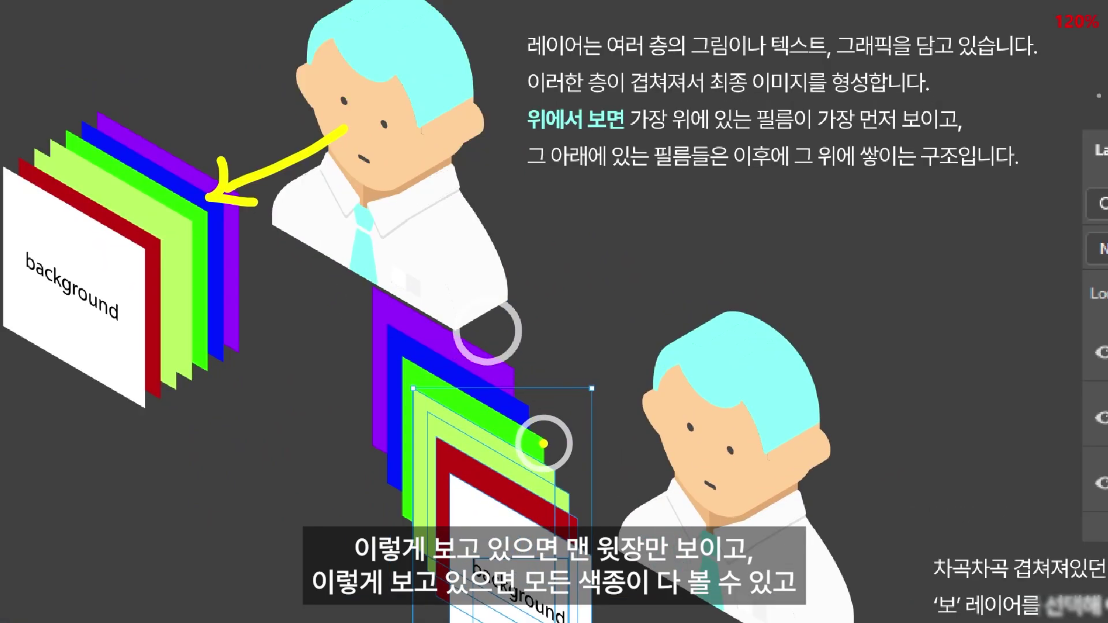
pyautogui.moveTo(639, 459); pyautogui.dragTo(552, 512)
pyautogui.moveTo(573, 462); pyautogui.dragTo(537, 511)
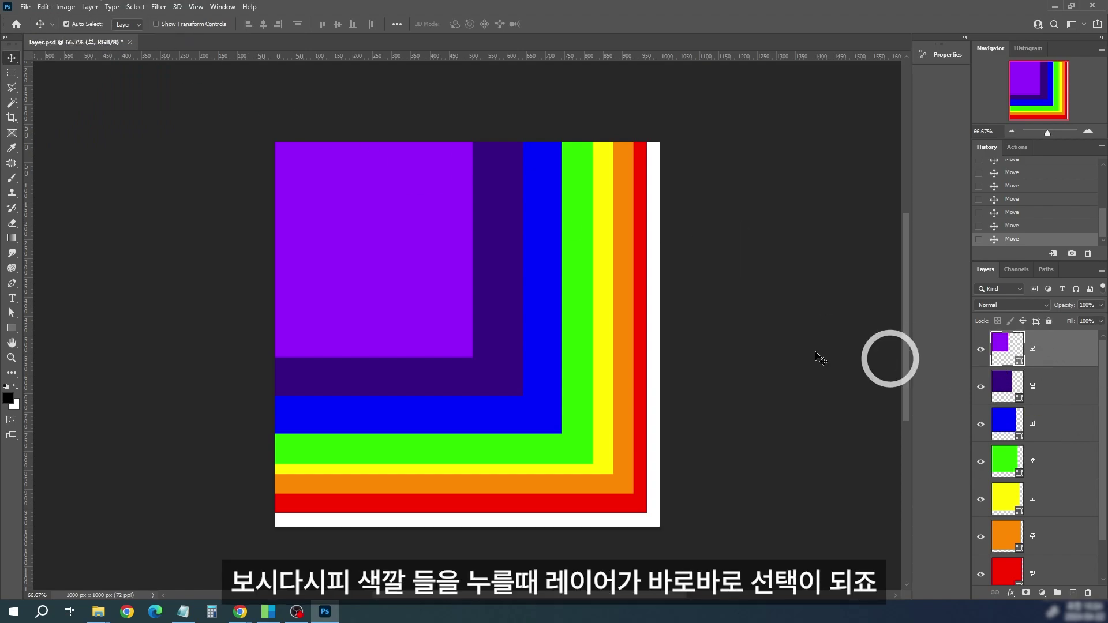
# Switch to Photoshop, turn off Auto-Select and reposition the purple 보 layer by moving from over other color bands.
pyautogui.click(455, 281)
pyautogui.click(485, 273)
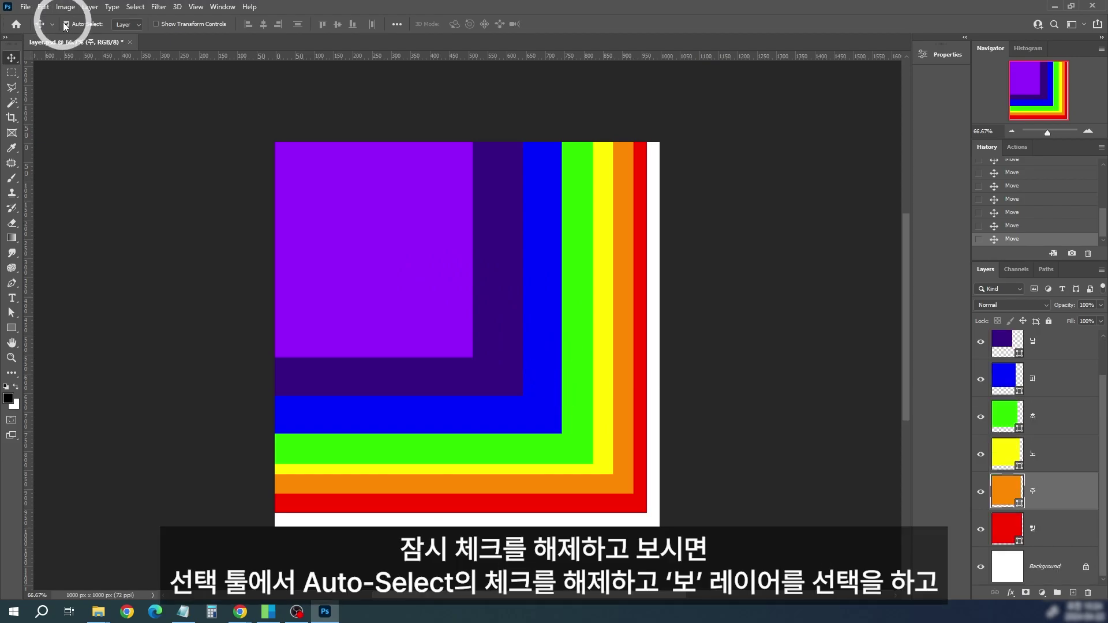
pyautogui.scroll(1, 1101, 518)
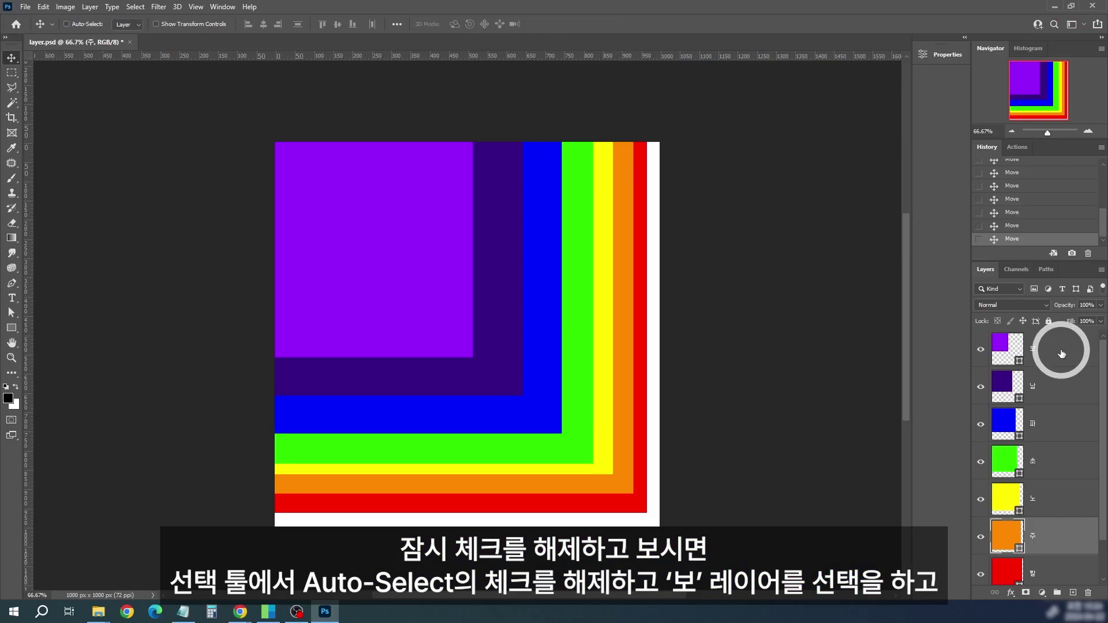
pyautogui.click(1061, 351)
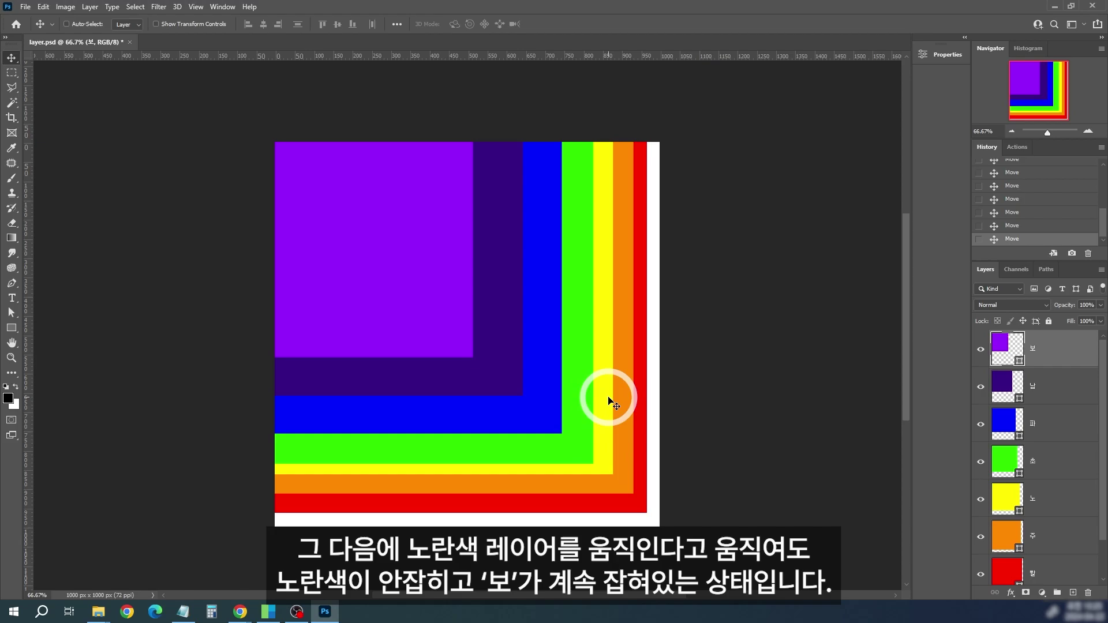
pyautogui.moveTo(608, 399); pyautogui.dragTo(586, 452)
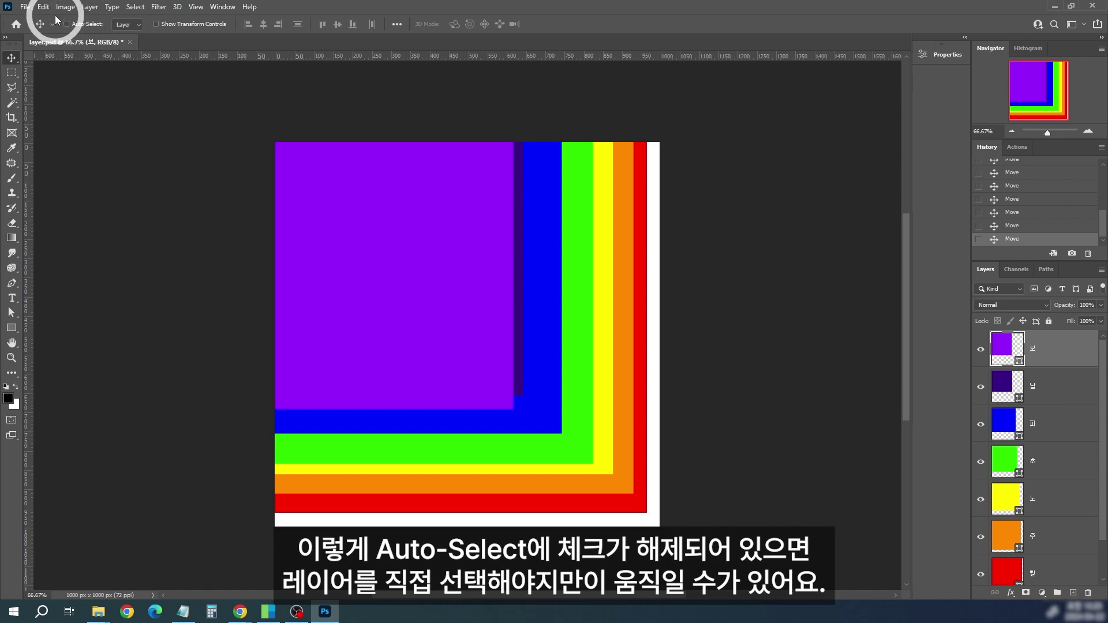
pyautogui.click(1052, 361)
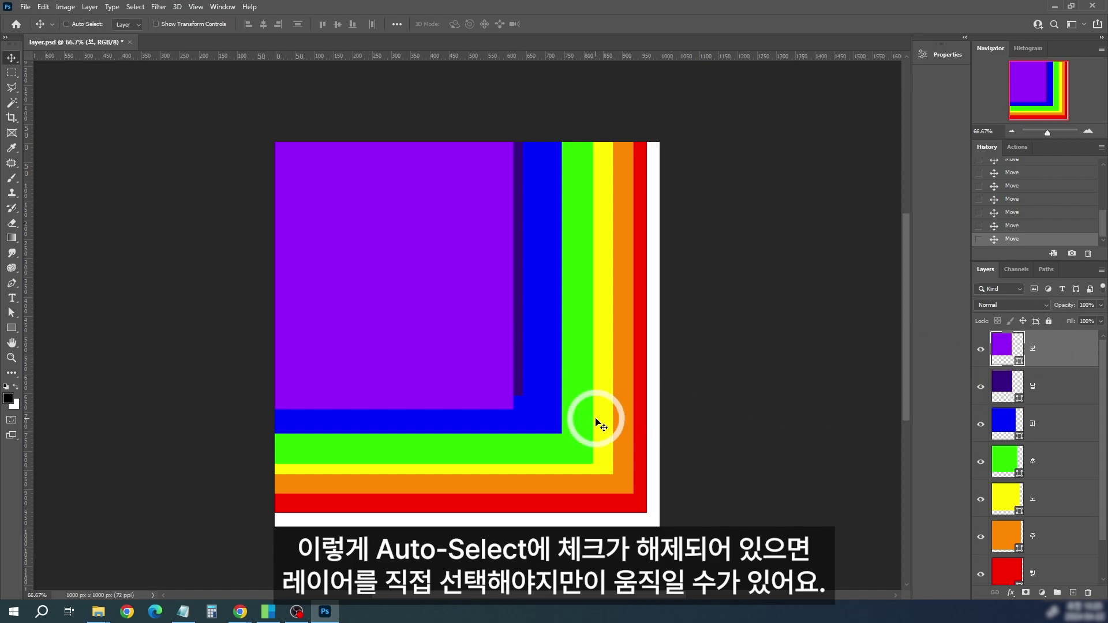
pyautogui.moveTo(597, 421); pyautogui.dragTo(542, 370)
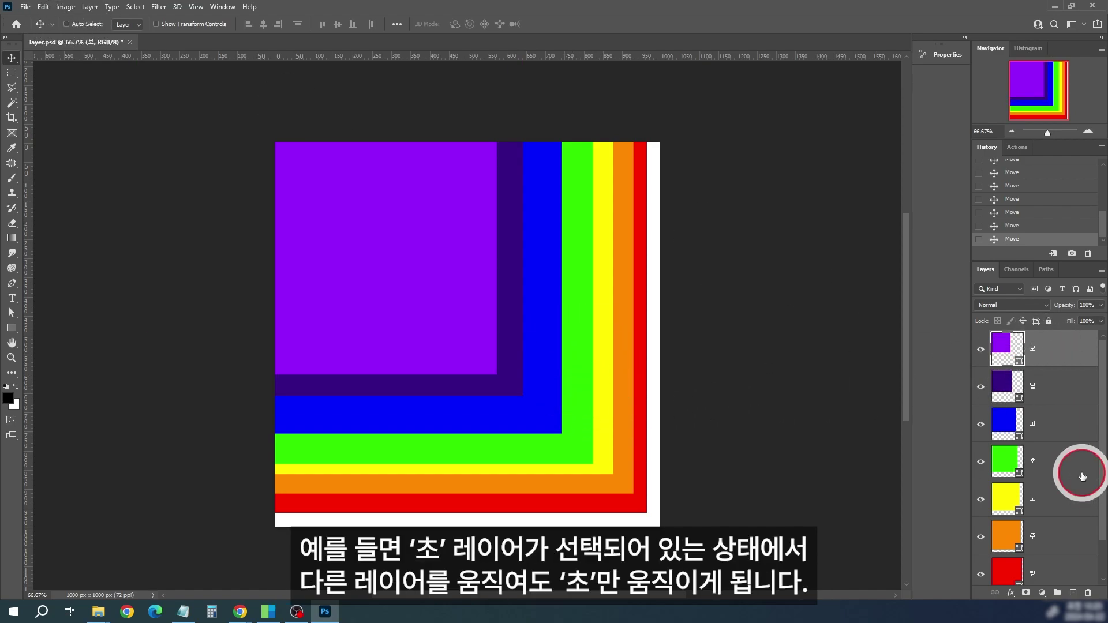
# Select the green 초 layer, shift it over the yellow band, and pull it back left to expose the yellow again.
pyautogui.click(1033, 468)
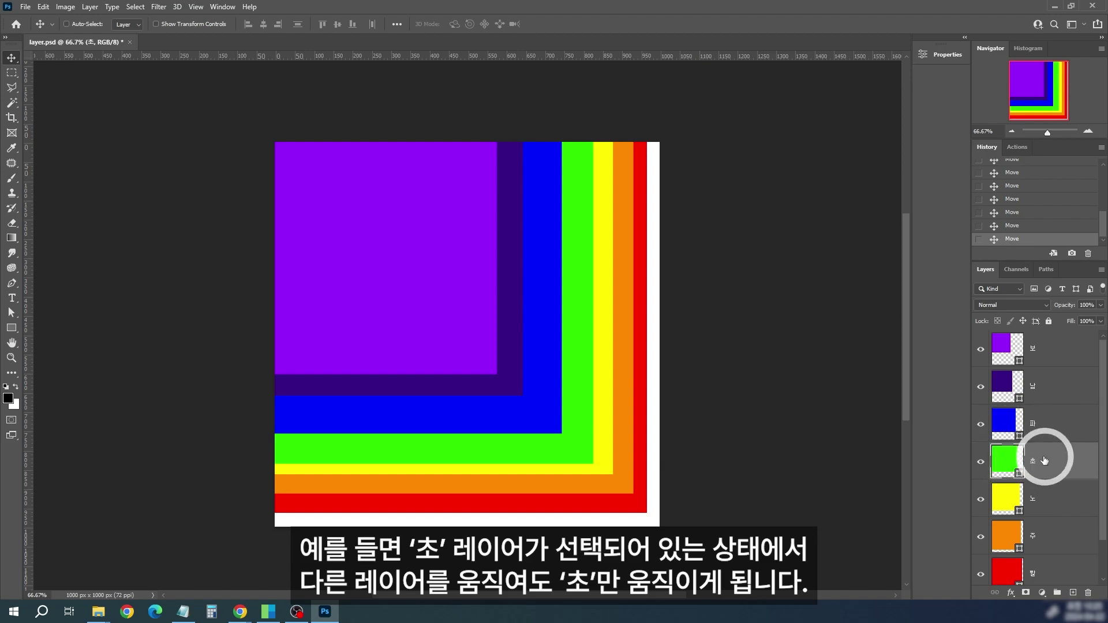
pyautogui.moveTo(440, 354); pyautogui.dragTo(480, 369)
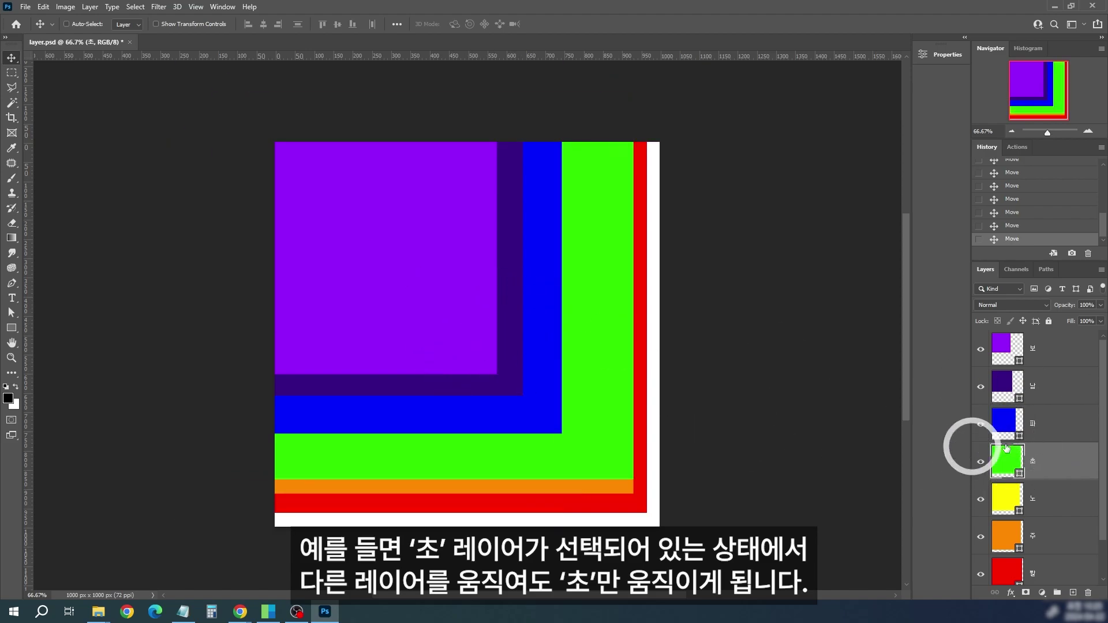
pyautogui.moveTo(606, 370); pyautogui.dragTo(568, 365)
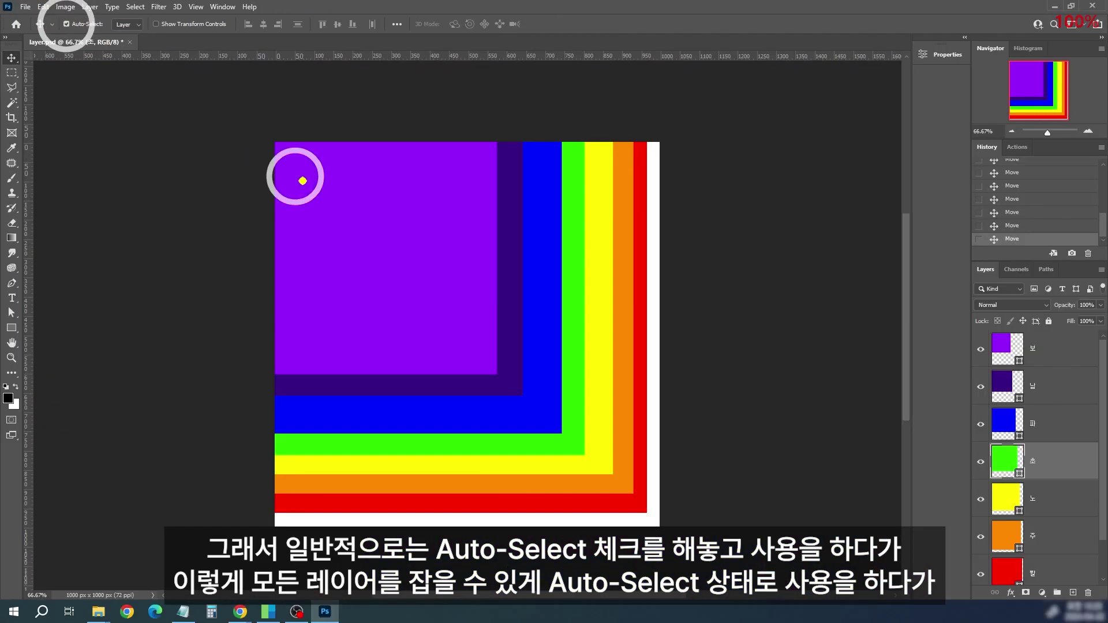
# Turn on Auto-Select and pick the navy, blue, green, yellow, red and orange layers directly on the canvas.
pyautogui.click(597, 397)
pyautogui.click(511, 286)
pyautogui.click(538, 285)
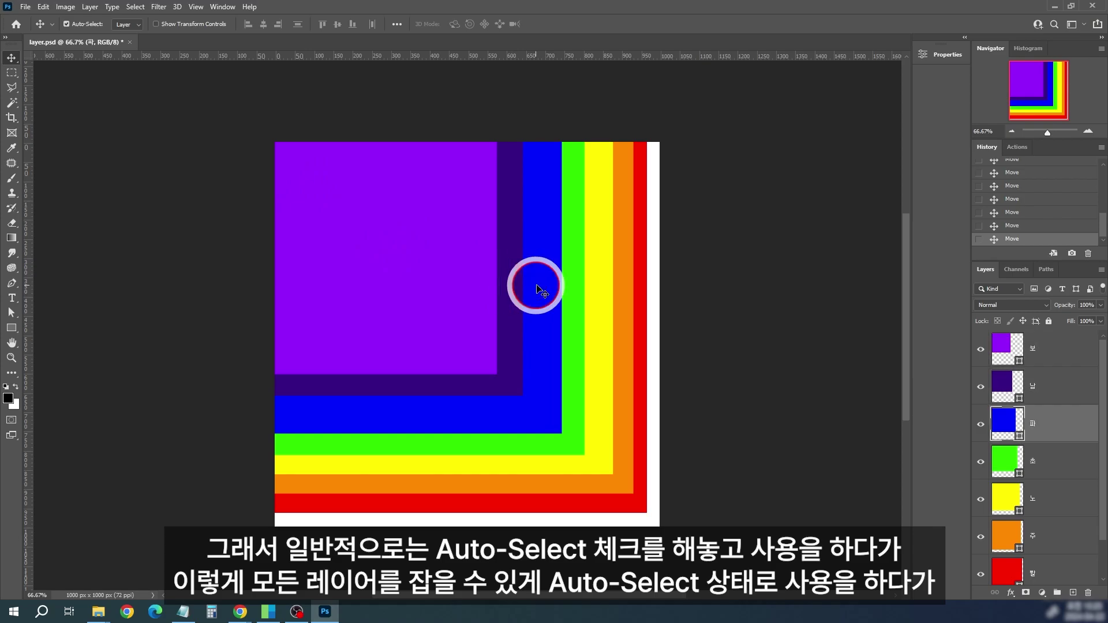
pyautogui.click(574, 284)
pyautogui.click(595, 285)
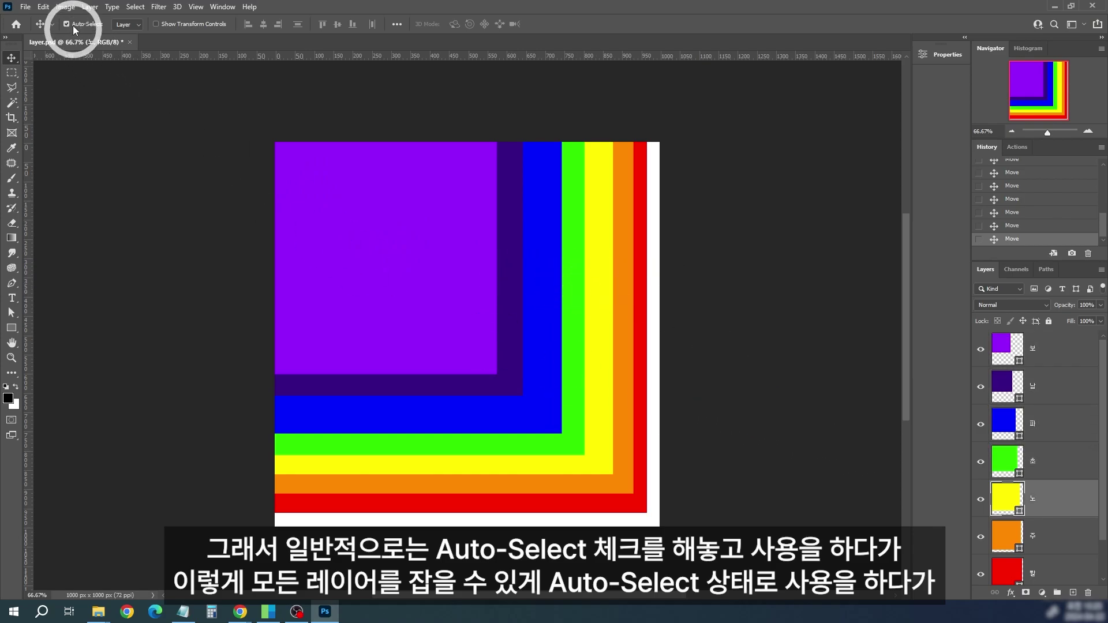
pyautogui.click(641, 237)
pyautogui.click(624, 237)
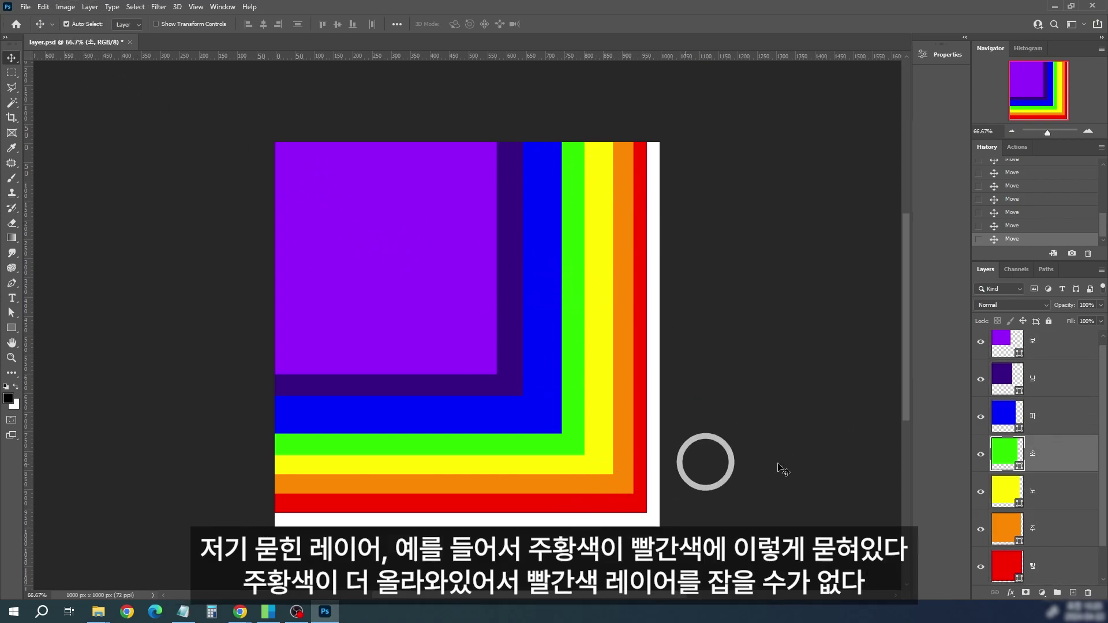
pyautogui.click(587, 397)
# Cover the red layer with the orange one, and move the selected red 빨 layer out from beneath it.
pyautogui.moveTo(627, 407); pyautogui.dragTo(635, 455)
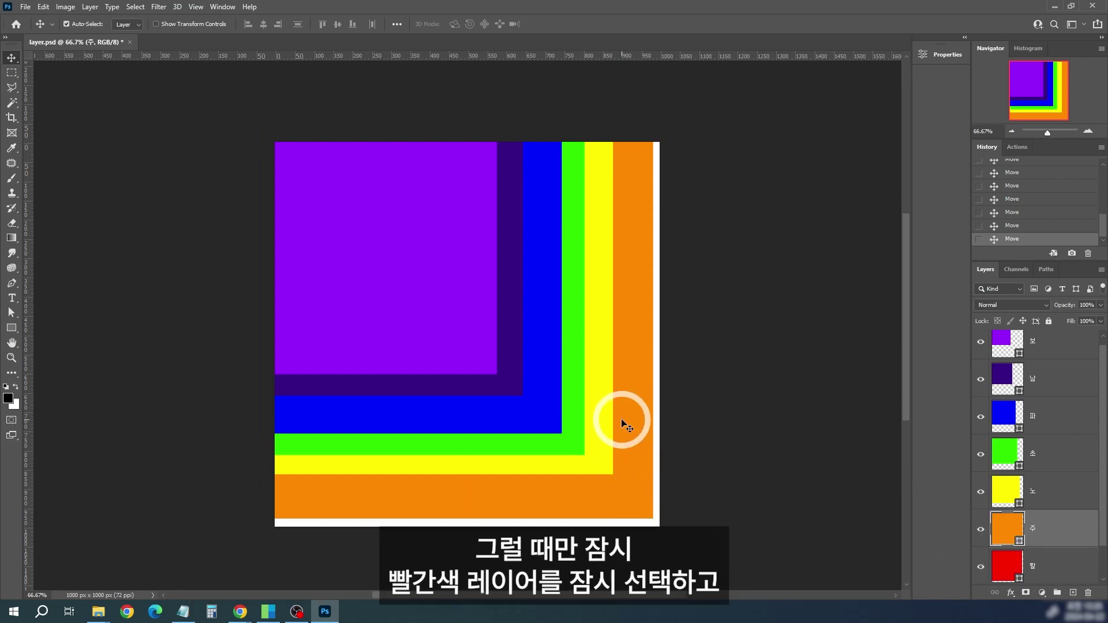
pyautogui.scroll(-1, 1016, 478)
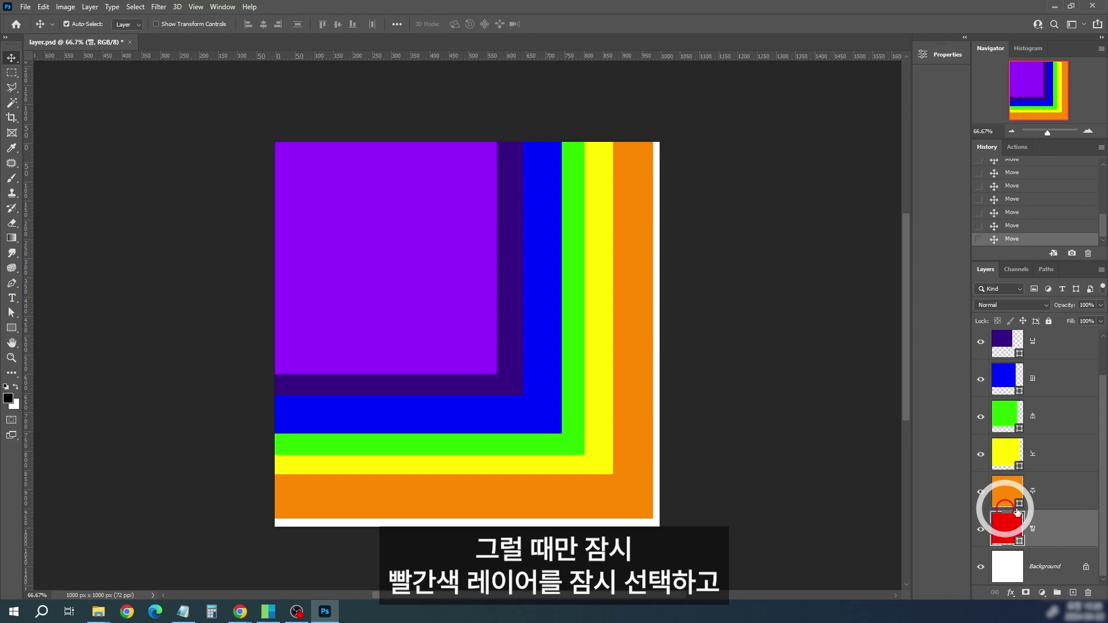
pyautogui.click(1025, 545)
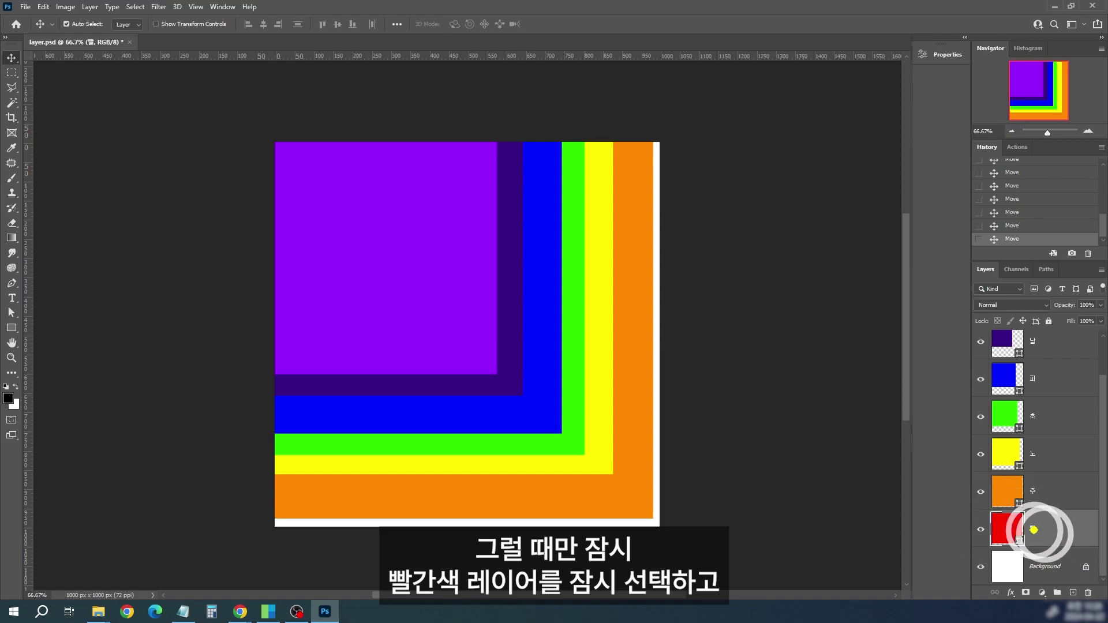
pyautogui.moveTo(592, 438); pyautogui.dragTo(613, 414)
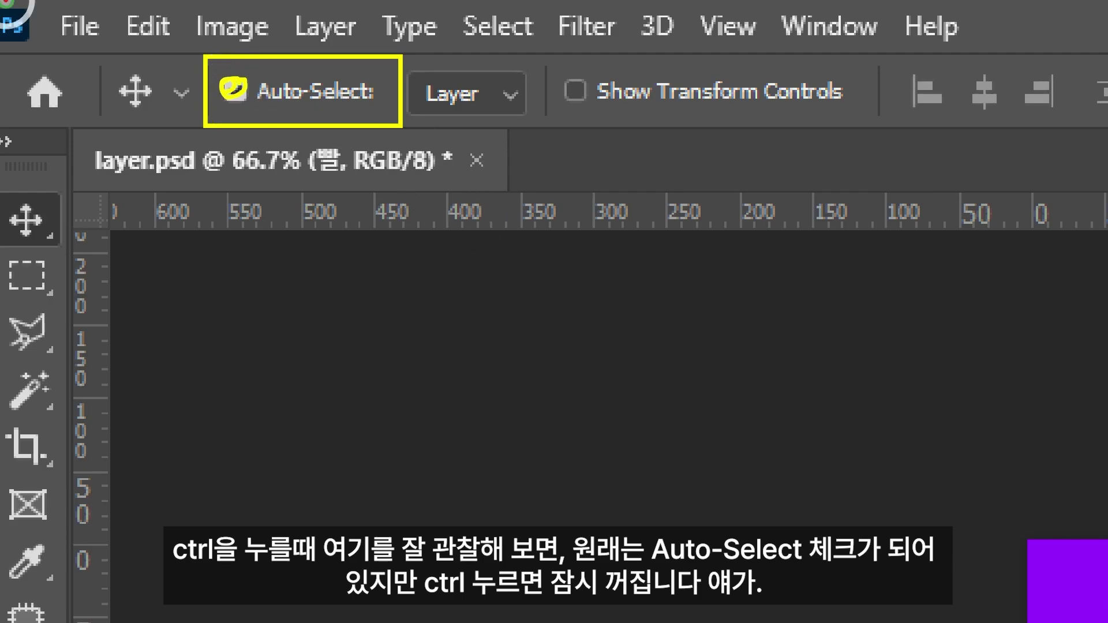
# Temporarily suspend Auto-Select and move the red 빨 layer up and left behind the orange layer, and back down to the right.
pyautogui.press('ctrl')
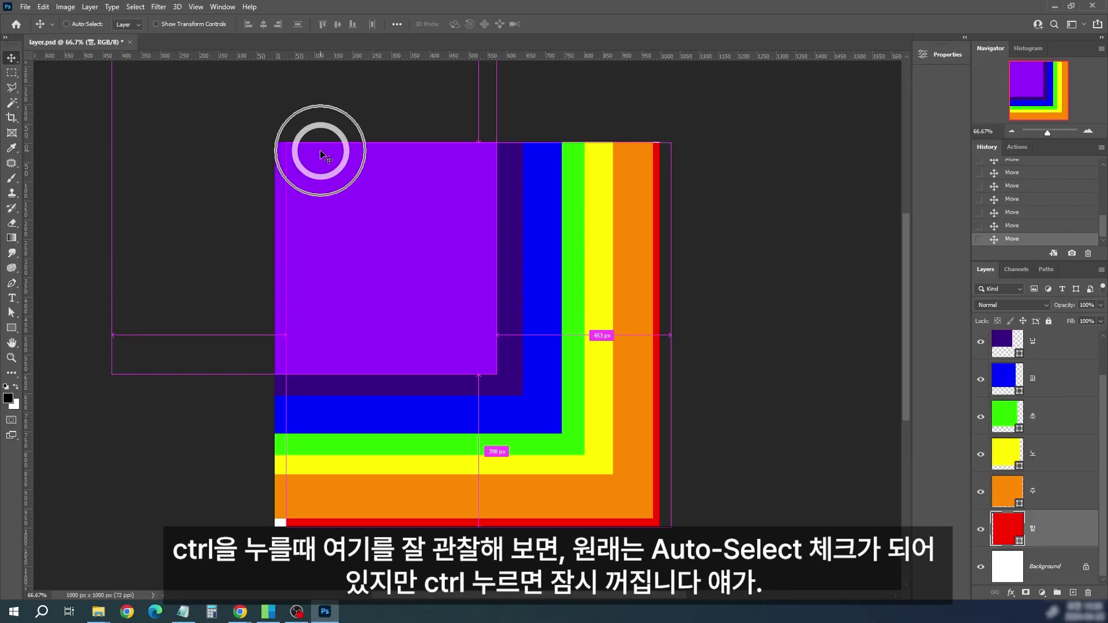
pyautogui.click(310, 87)
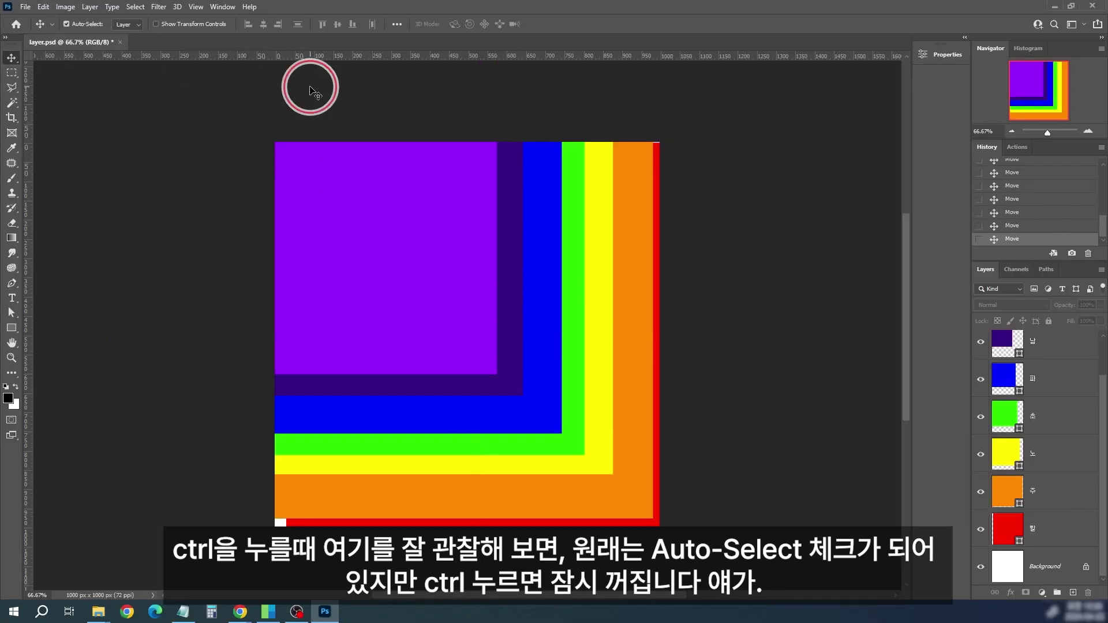
pyautogui.moveTo(555, 264); pyautogui.dragTo(489, 233)
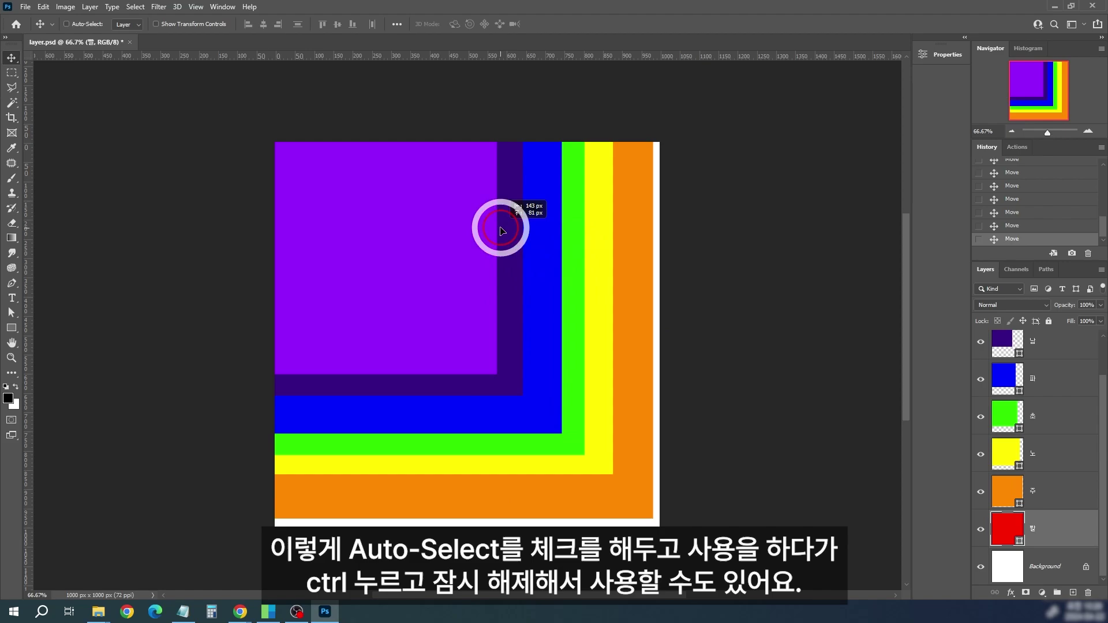
pyautogui.moveTo(402, 144); pyautogui.dragTo(490, 199)
# Turn off Auto-Select and nudge the red layer slightly from over the purple and navy areas.
pyautogui.click(64, 24)
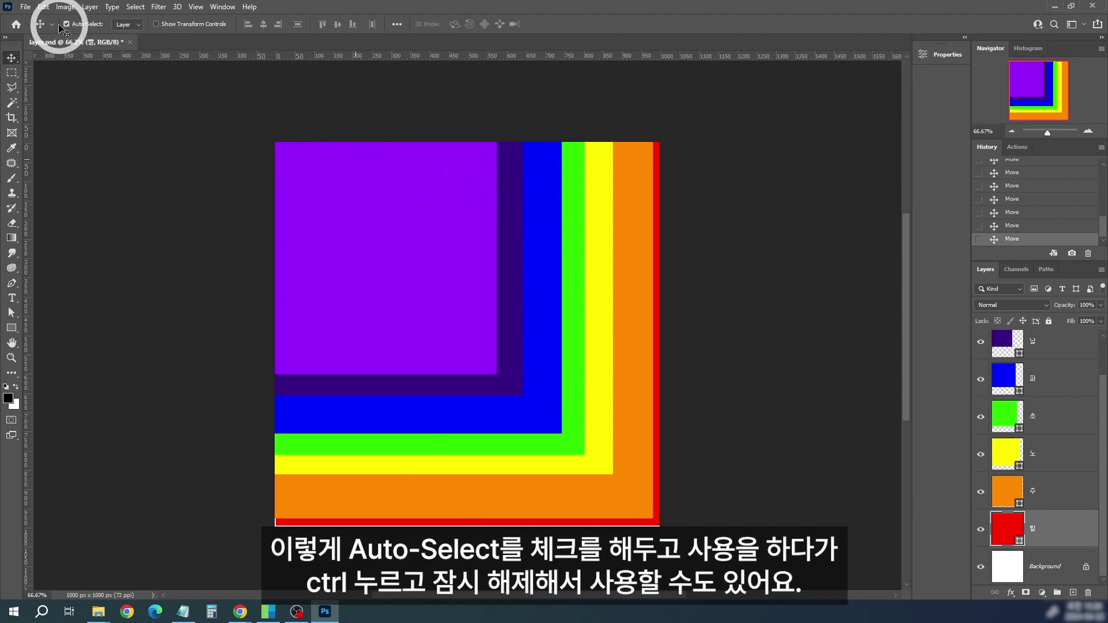
pyautogui.moveTo(415, 190)
pyautogui.mouseDown()
pyautogui.moveTo(374, 141)
pyautogui.moveTo(439, 175)
pyautogui.moveTo(424, 195)
pyautogui.moveTo(408, 190)
pyautogui.moveTo(416, 195)
pyautogui.mouseUp()
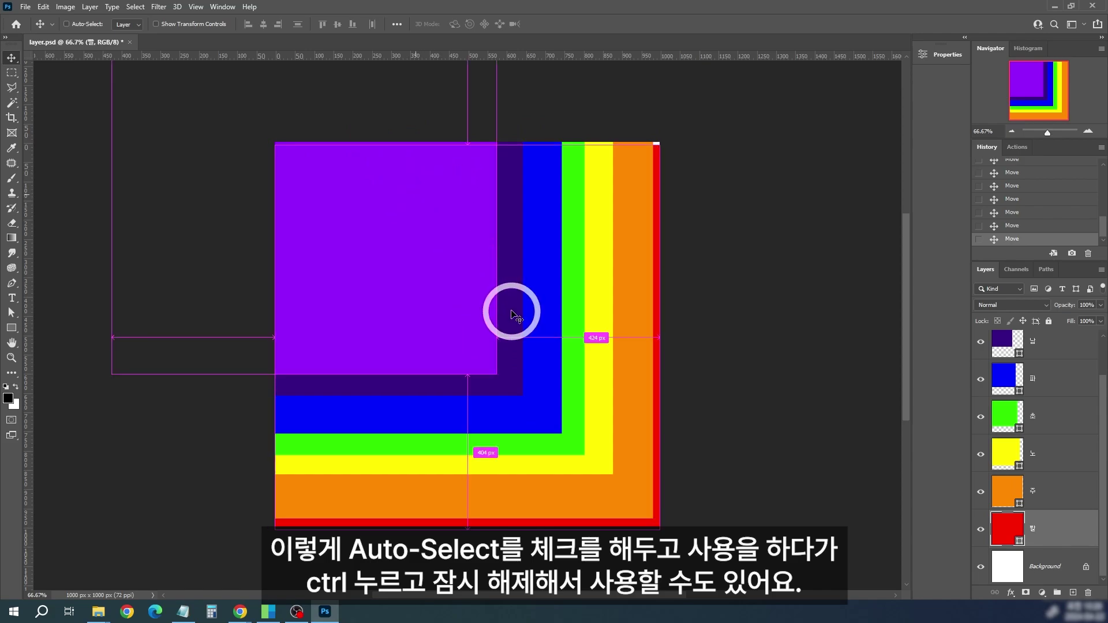
pyautogui.moveTo(511, 305); pyautogui.dragTo(511, 304)
# Turn Auto-Select back on and pick the purple, blue, green and yellow layers in turn on the canvas.
pyautogui.click(66, 24)
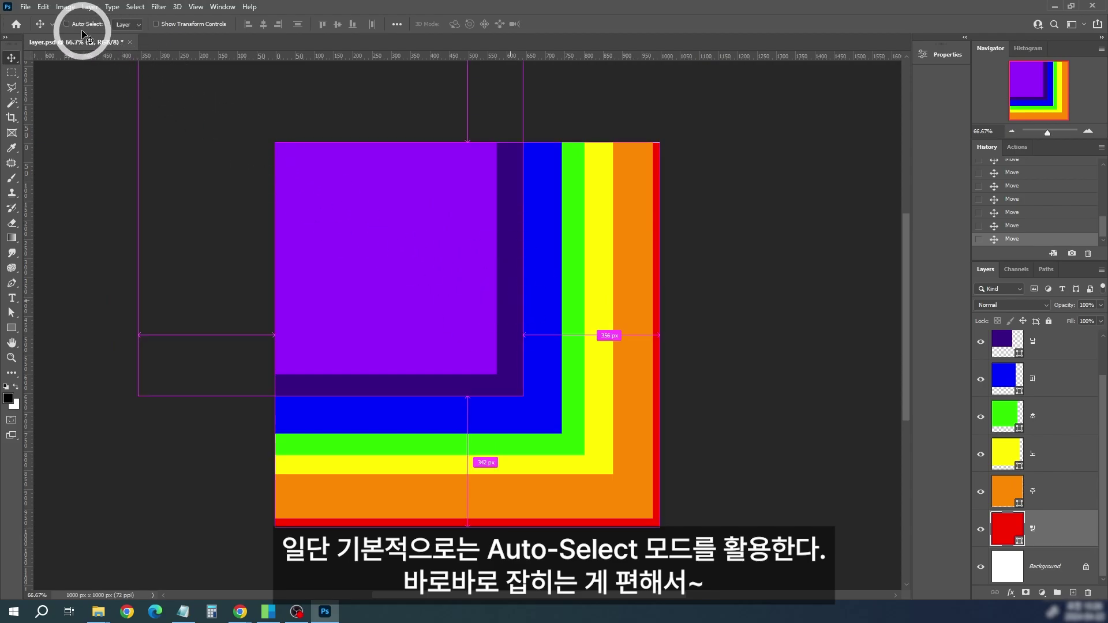
pyautogui.click(412, 231)
pyautogui.click(542, 237)
pyautogui.click(574, 240)
pyautogui.click(616, 250)
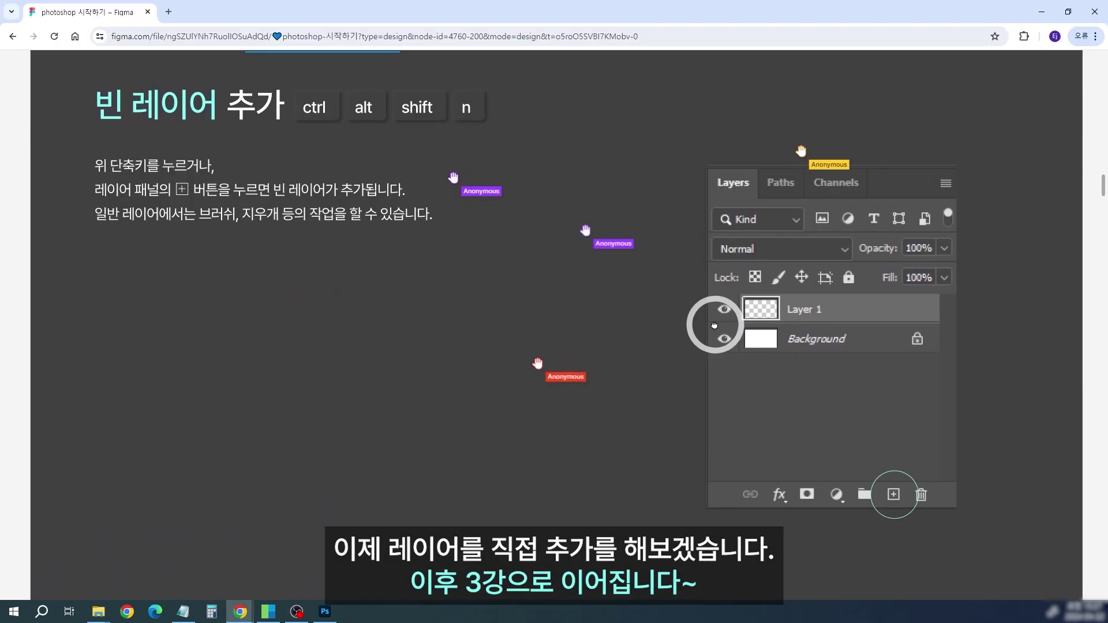
# Switch to the Figma page and view the 빈 레이어 추가 section on adding an empty layer.
pyautogui.moveTo(715, 325); pyautogui.dragTo(715, 343)
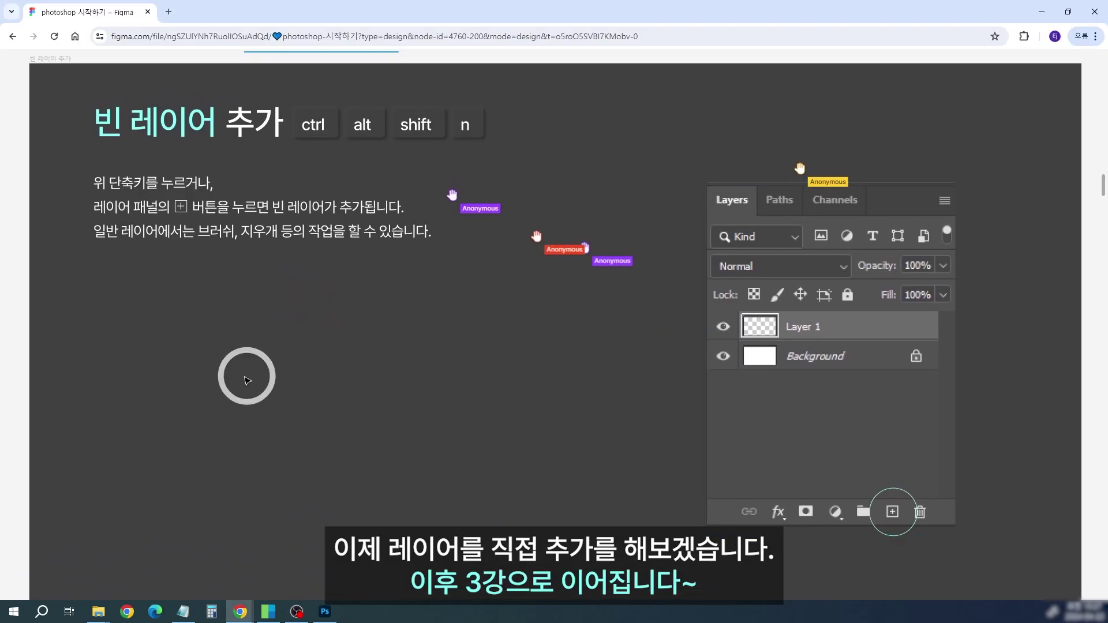
pyautogui.moveTo(410, 369)
pyautogui.mouseDown()
pyautogui.moveTo(387, 380)
pyautogui.moveTo(400, 373)
pyautogui.mouseUp()
# Switch back to Photoshop, select the purple 보 layer and start creating a new document.
pyautogui.click(325, 611)
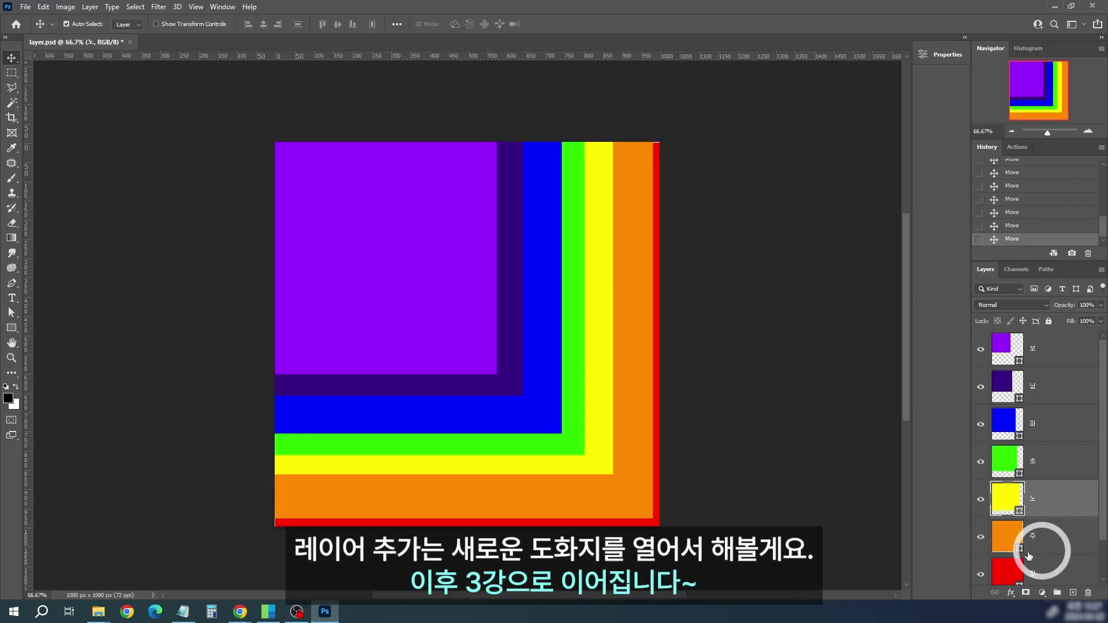
pyautogui.click(1063, 361)
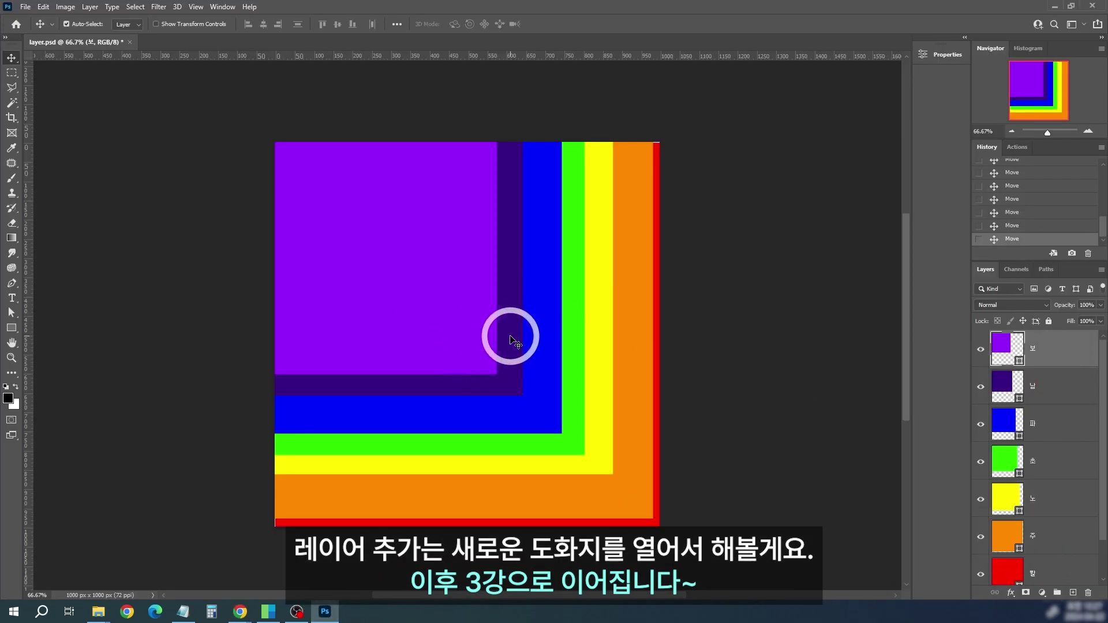
pyautogui.click(23, 7)
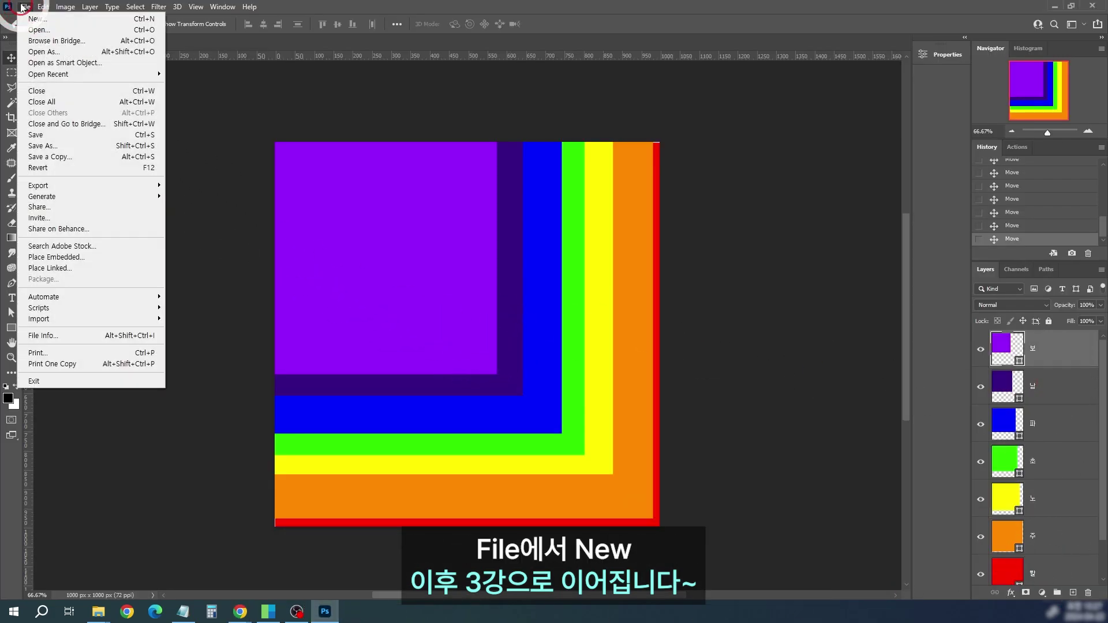